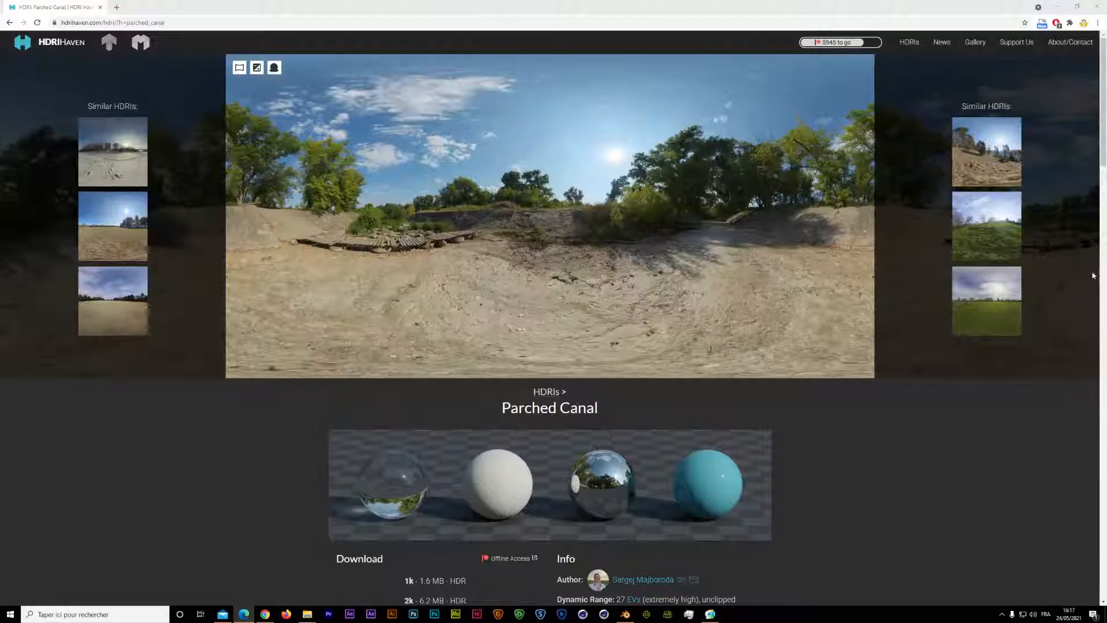
# Step: Check the download resolutions offered for the Parched Canal HDRI and switch to Blender
pyautogui.scroll(-9, 506, 210)
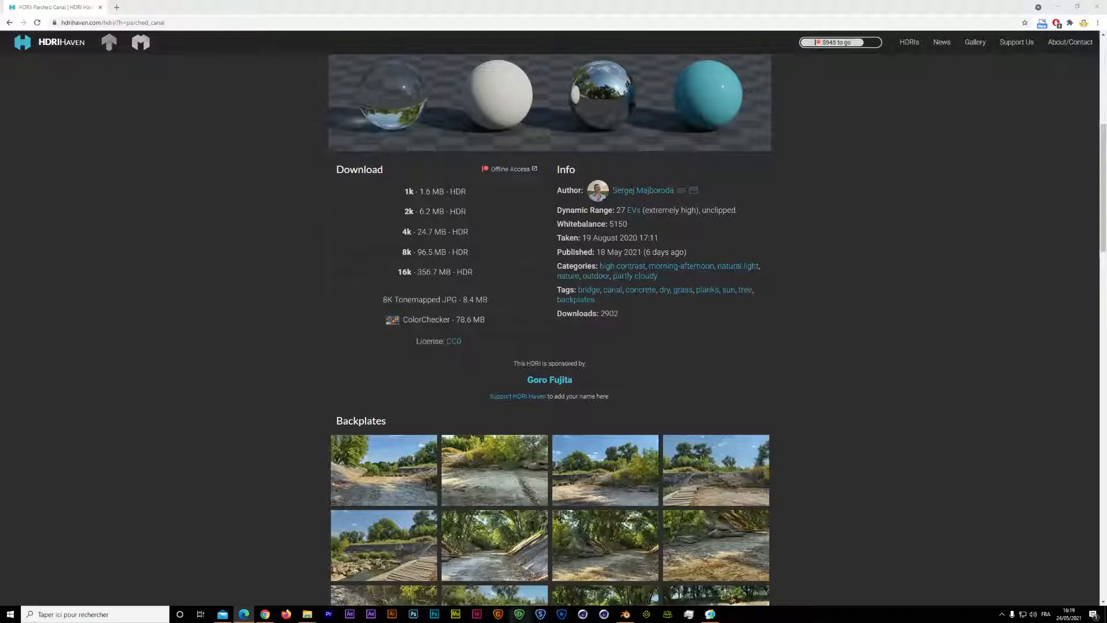
pyautogui.click(621, 615)
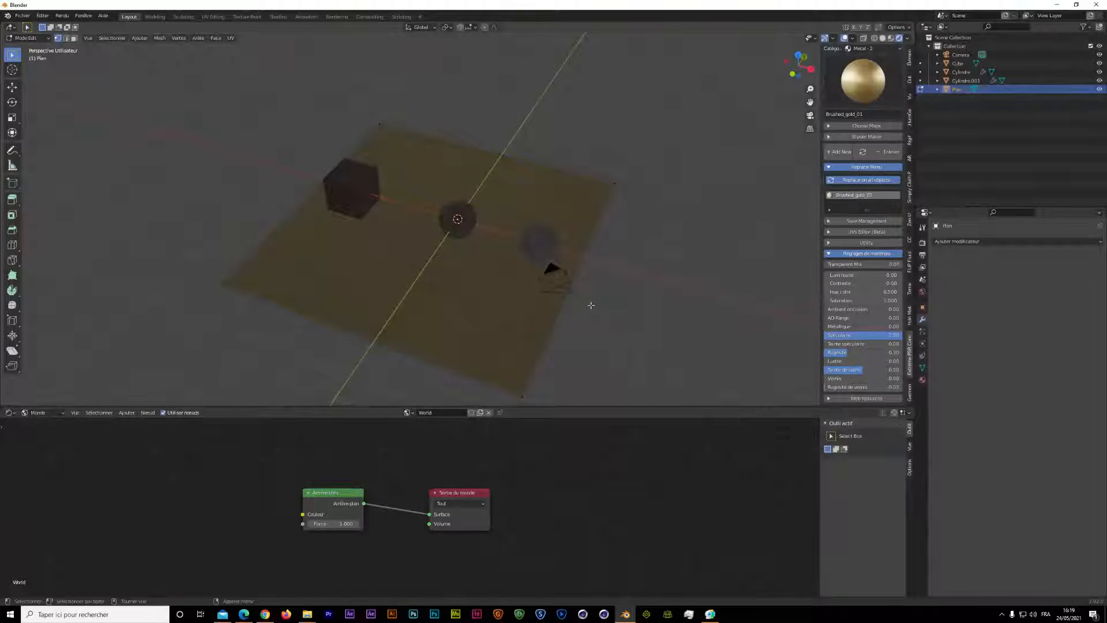
# Step: Change the area below the viewport to a 3D view, an image editor and finally the Timeline
pyautogui.click(217, 475)
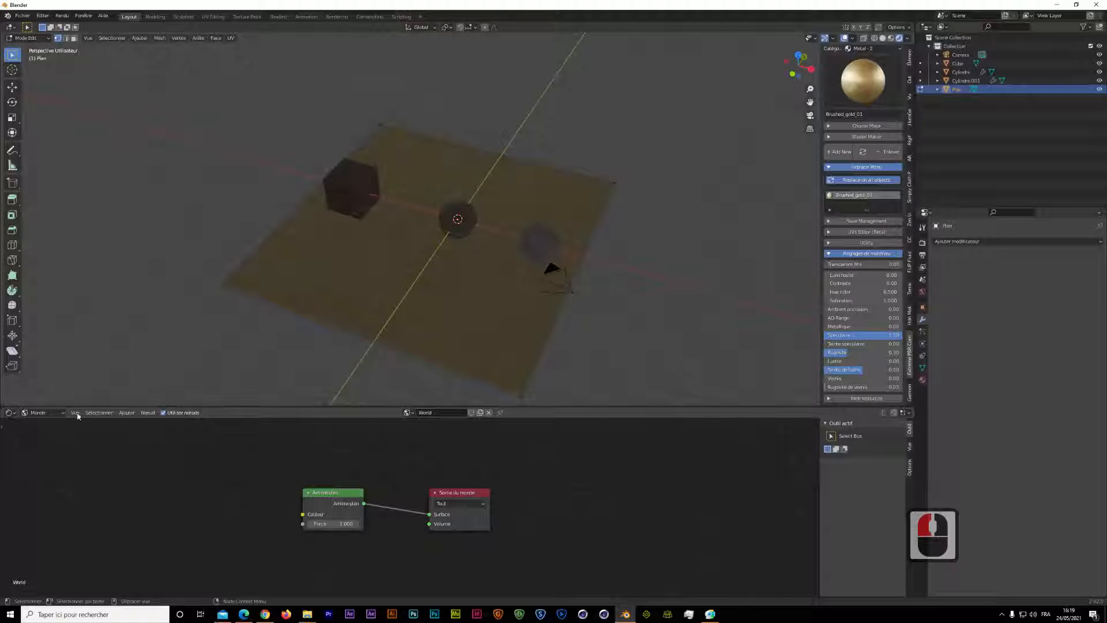
pyautogui.click(11, 413)
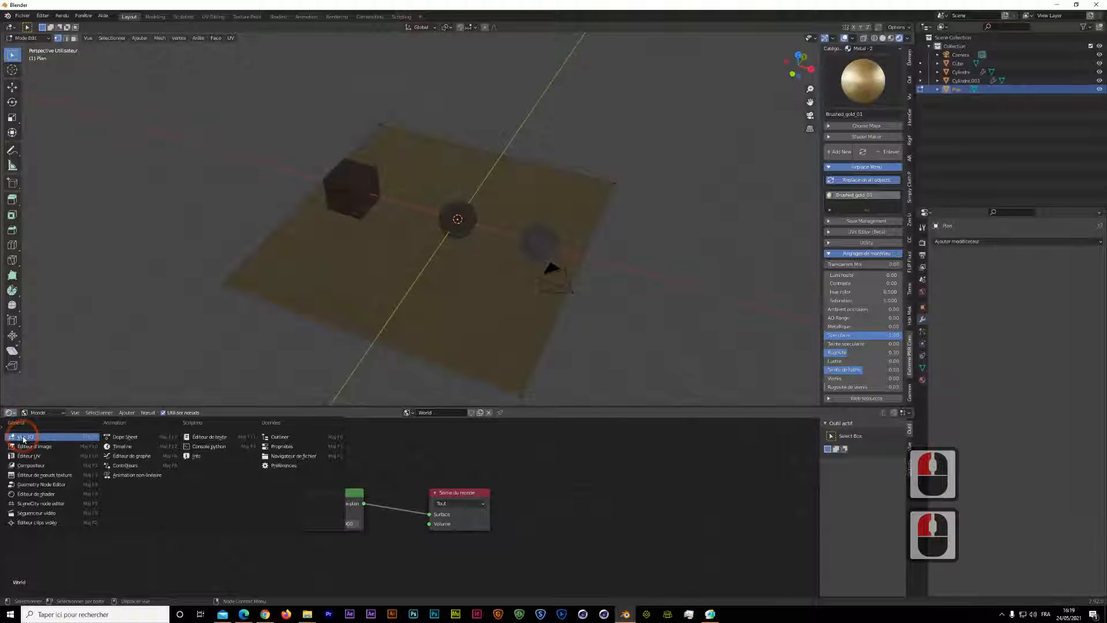
pyautogui.click(20, 437)
pyautogui.click(9, 413)
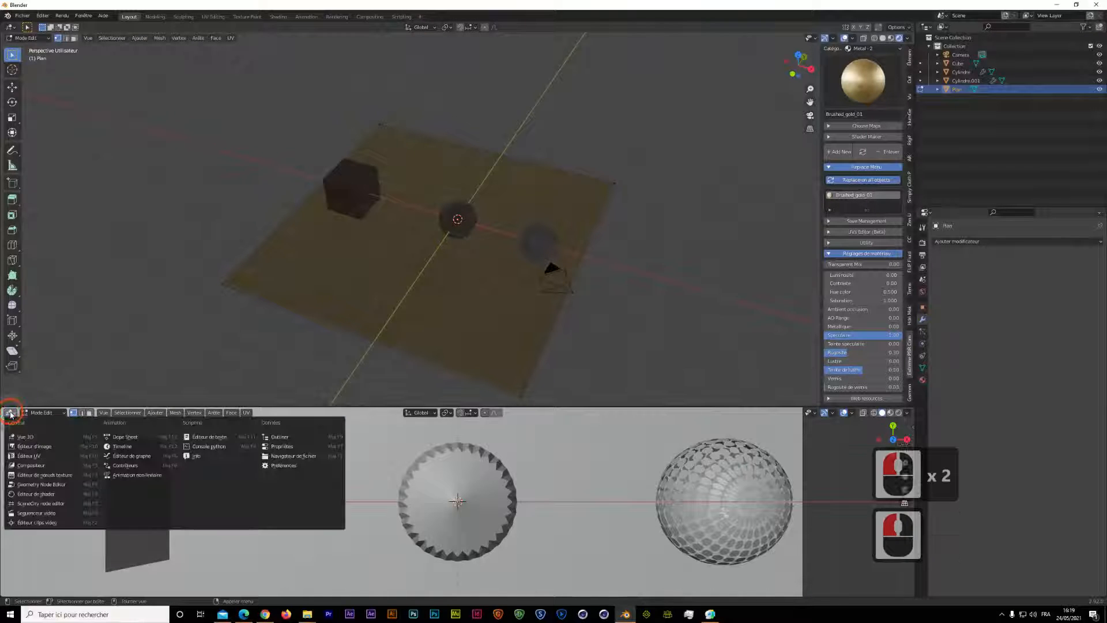
pyautogui.click(24, 450)
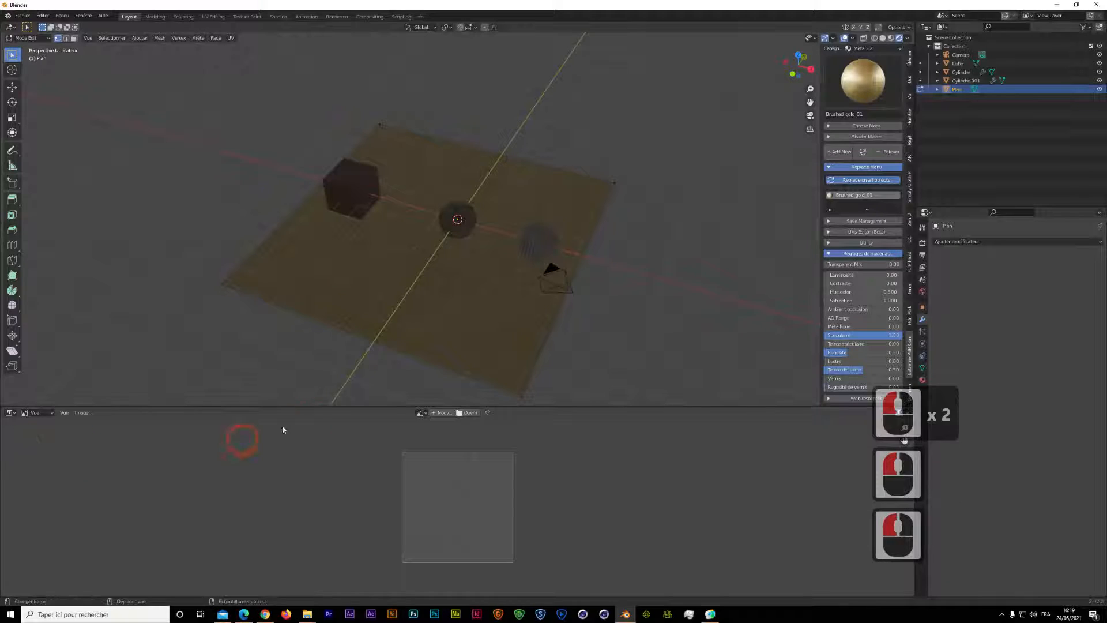
pyautogui.click(9, 413)
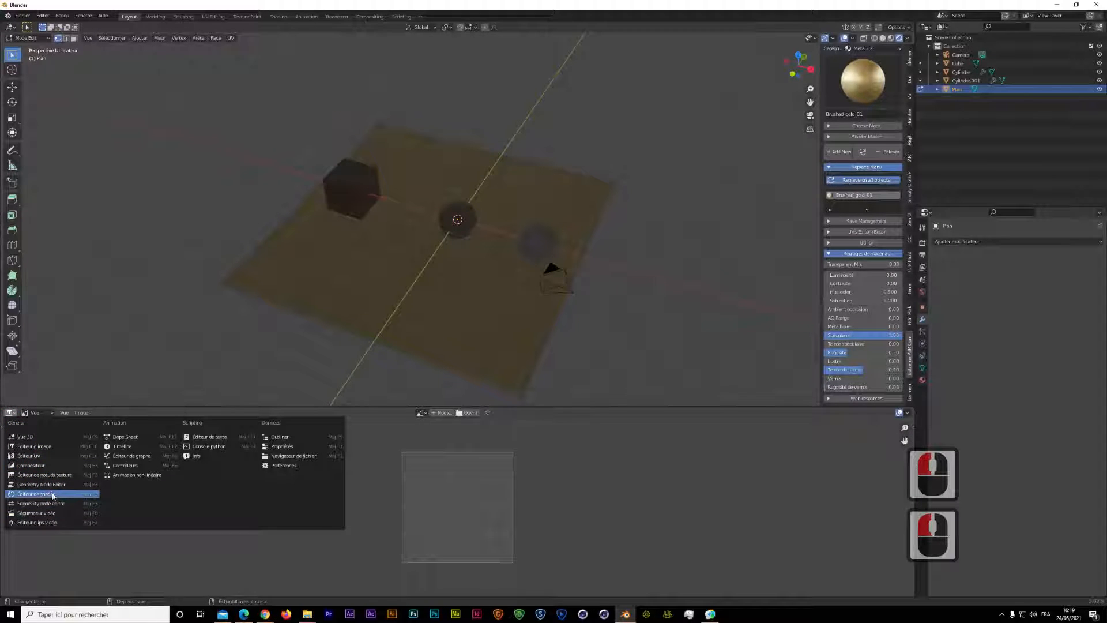
pyautogui.click(139, 447)
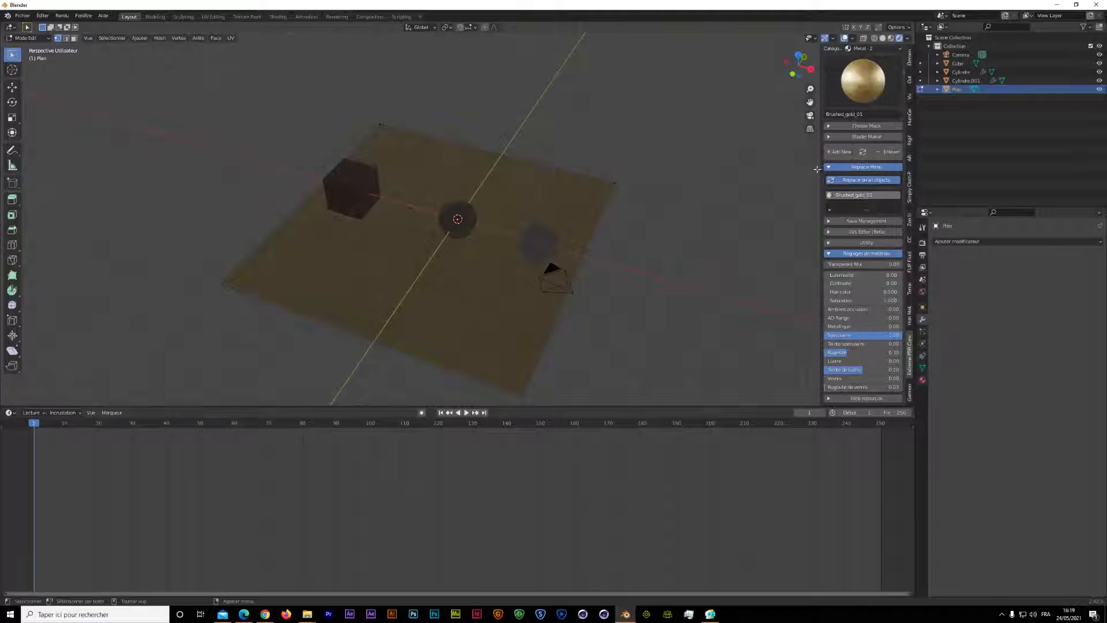
# Step: Hide the 3D viewport's sidebar and change the Timeline area to the Shader Editor showing the World nodes
pyautogui.moveTo(823, 170); pyautogui.dragTo(923, 194)
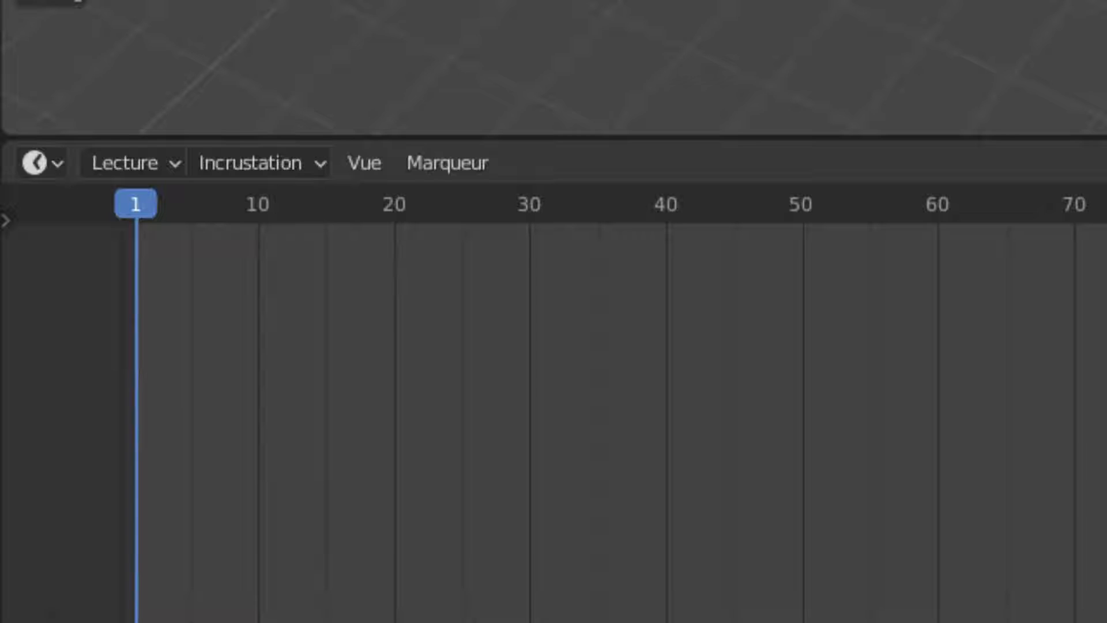
pyautogui.click(55, 162)
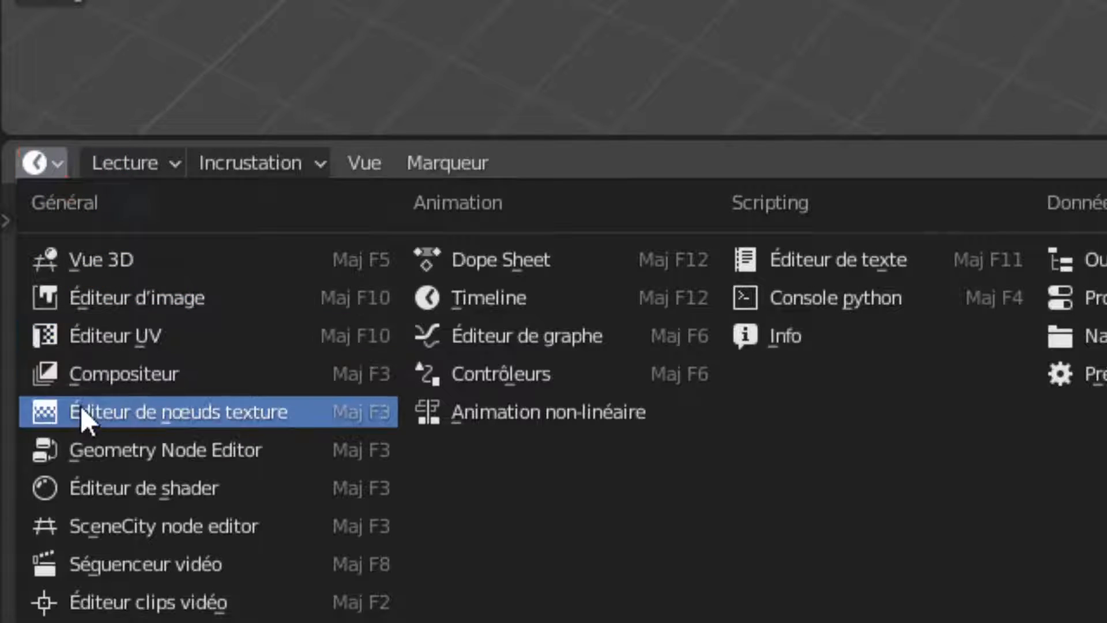
pyautogui.click(82, 494)
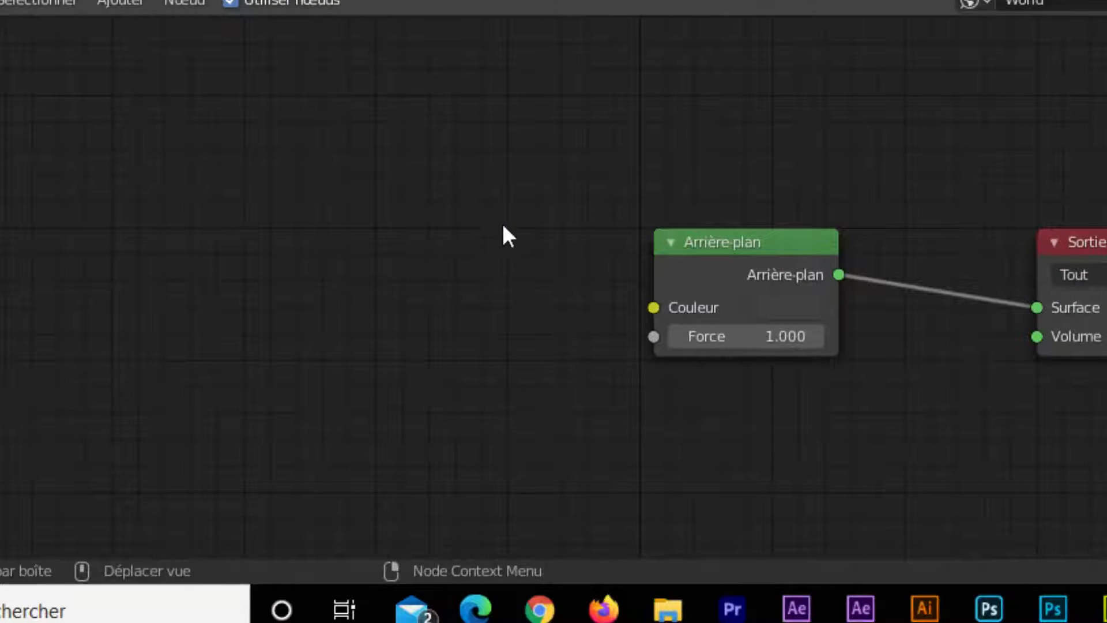
# Step: Add an Environment Texture node in front of the Background node in the World node tree
pyautogui.click(250, 203)
pyautogui.click(314, 250)
pyautogui.hotkey('shift', 'a')
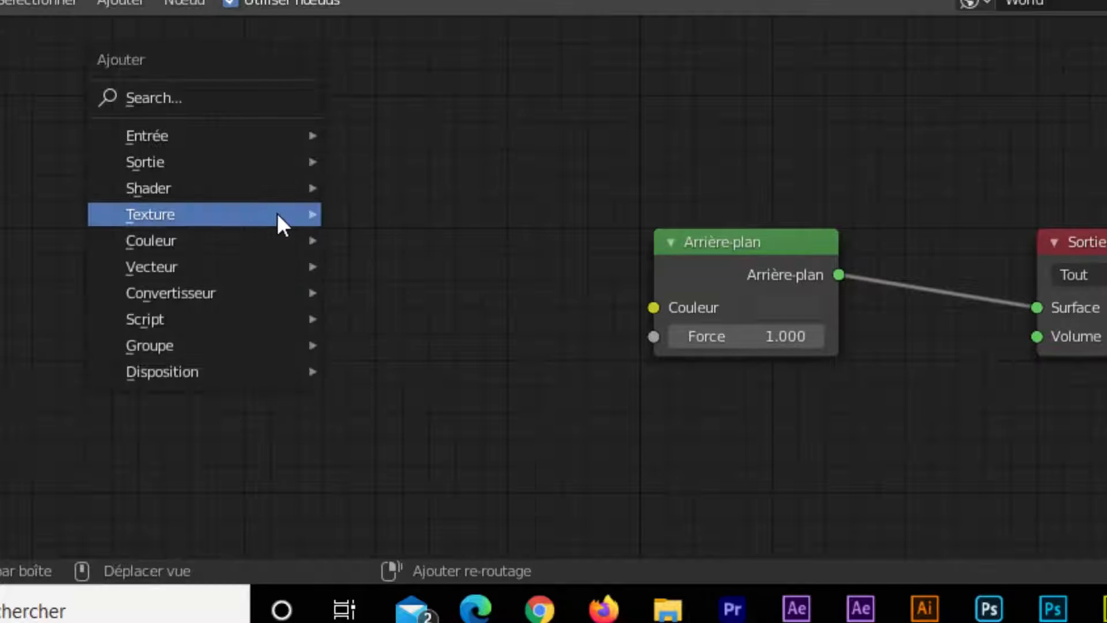
pyautogui.moveTo(277, 214)
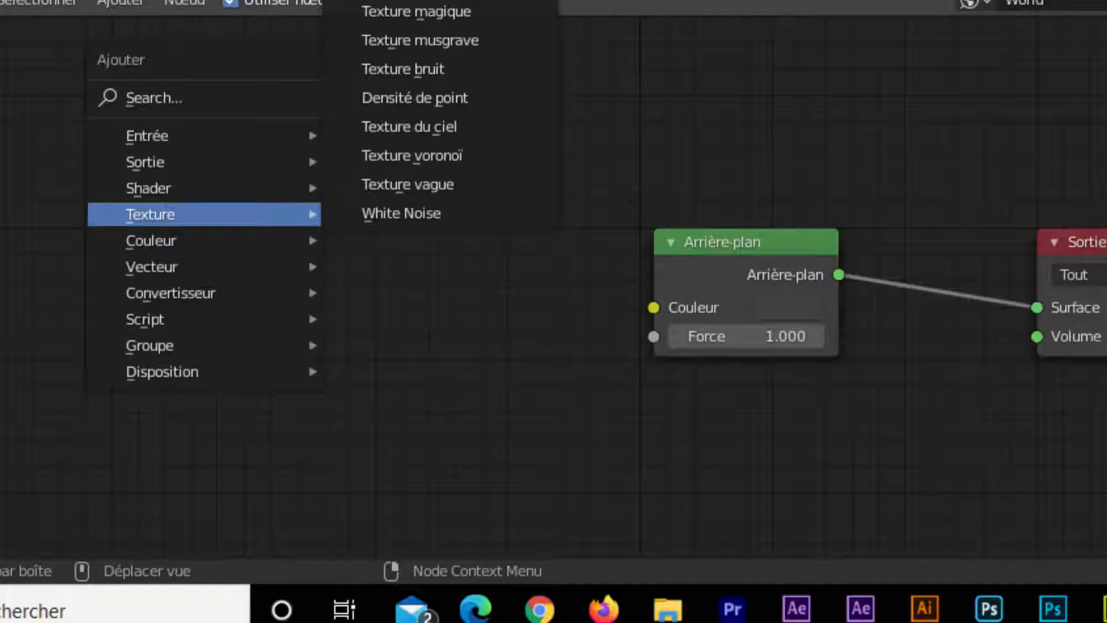
pyautogui.click(468, 0)
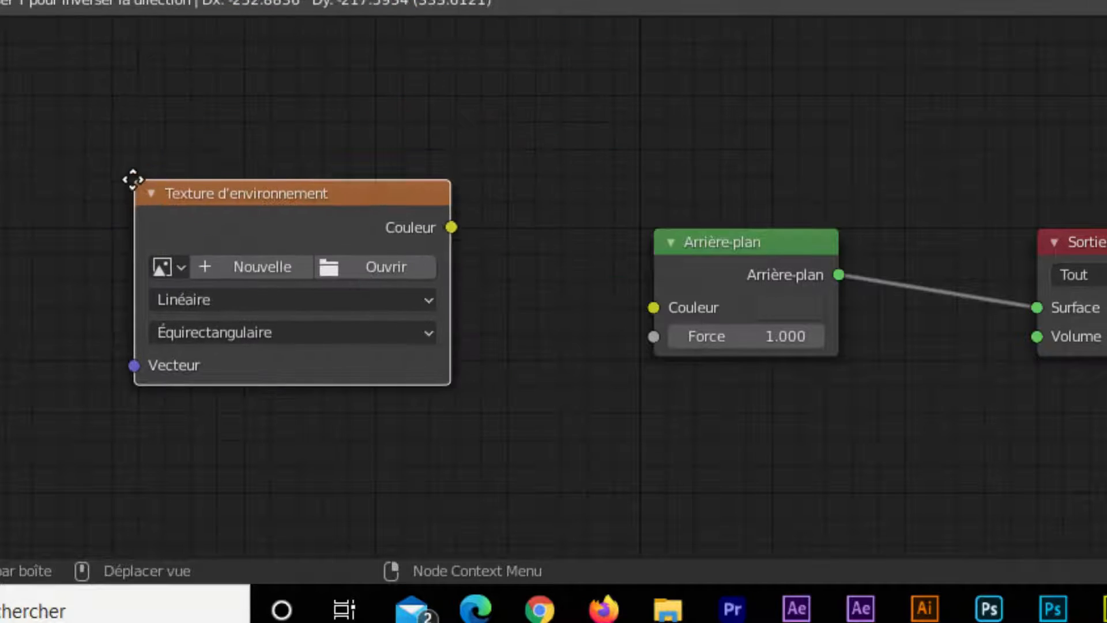
pyautogui.click(132, 179)
# Step: Load parched_canal_1k.hdr into the Environment Texture node and connect its Color output to the Background node's Color input
pyautogui.click(343, 277)
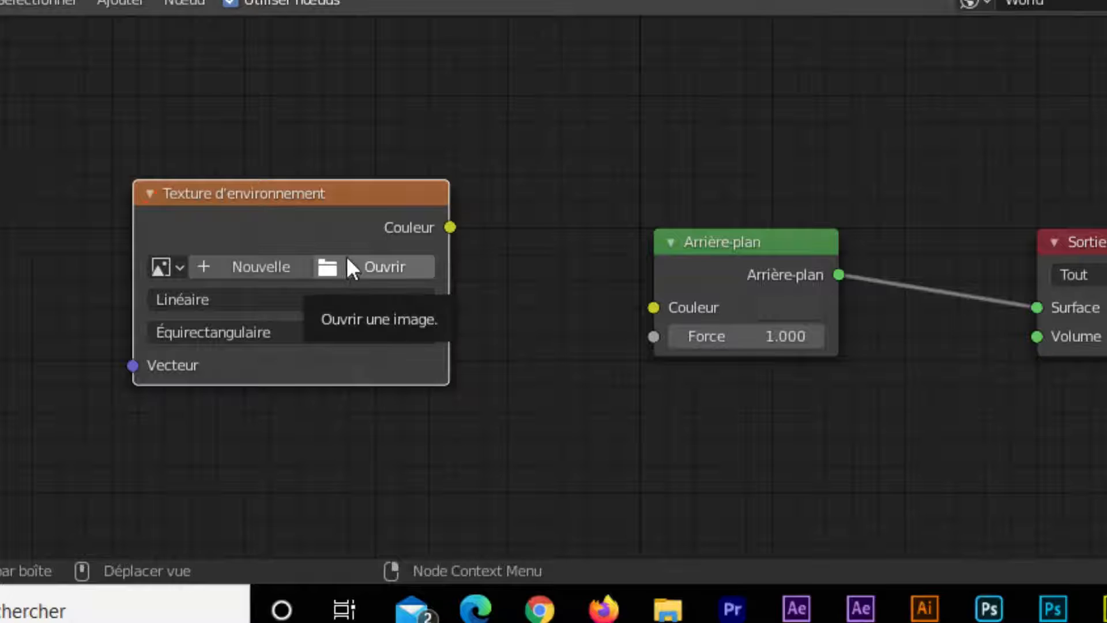
pyautogui.click(350, 263)
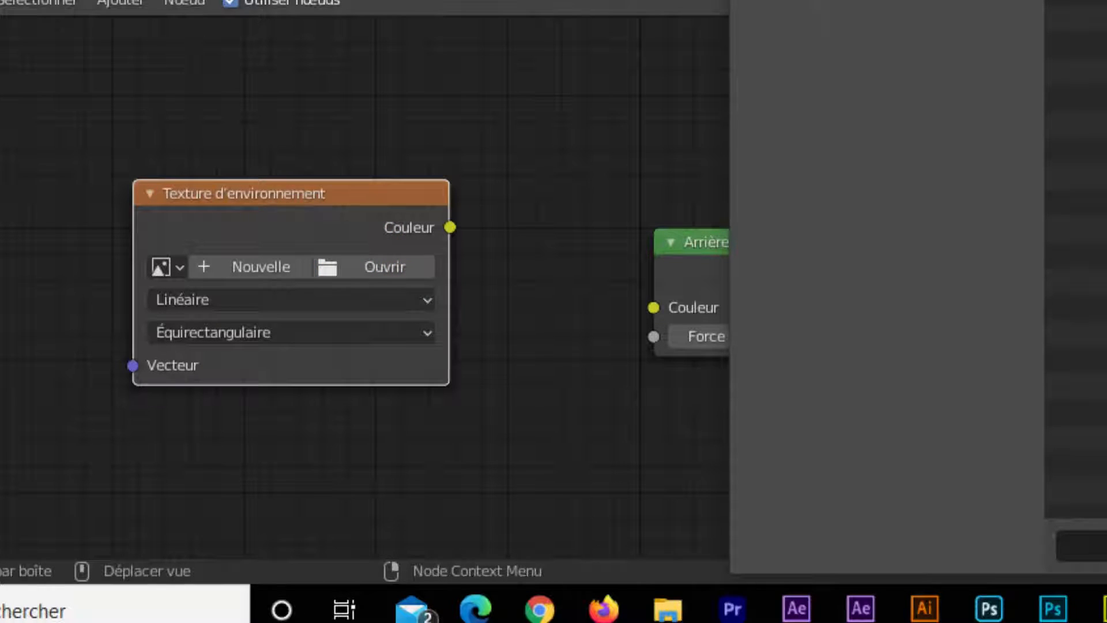
pyautogui.doubleClick(1102, 6)
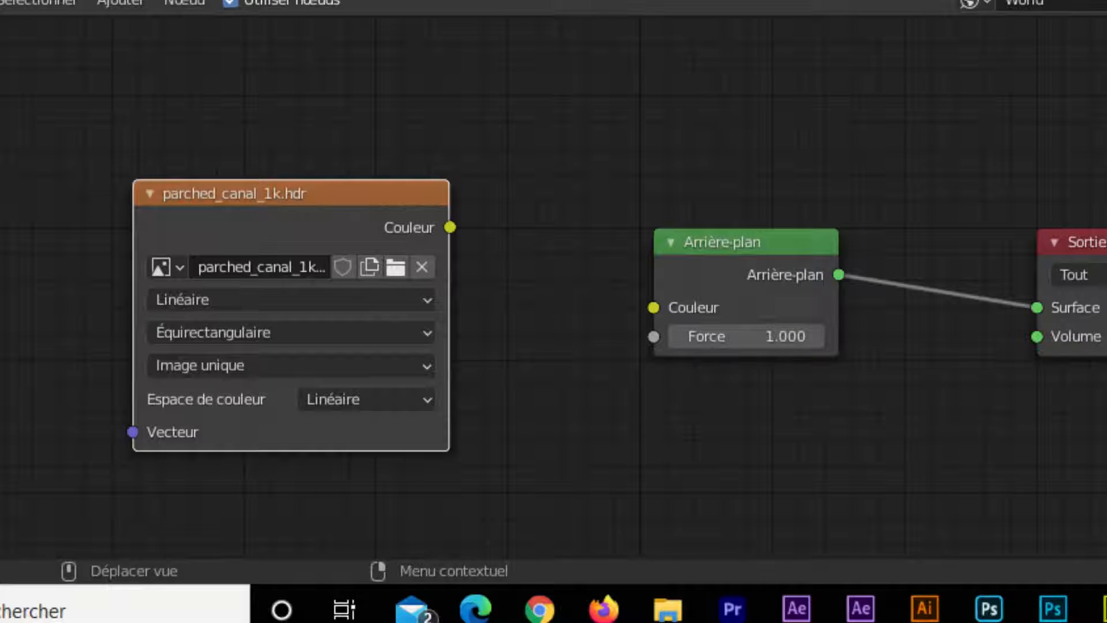
pyautogui.moveTo(450, 227); pyautogui.dragTo(650, 306)
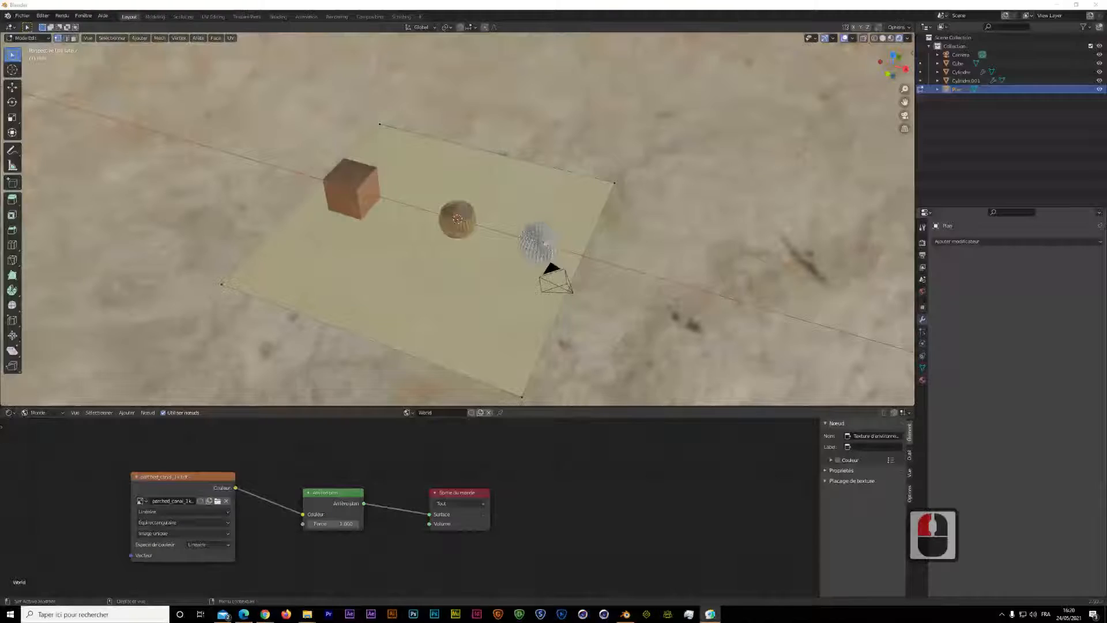
# Step: Enlarge the 3D viewport and examine the objects against the HDRI background from several angles
pyautogui.click(625, 175)
pyautogui.scroll(-6, 623, 180)
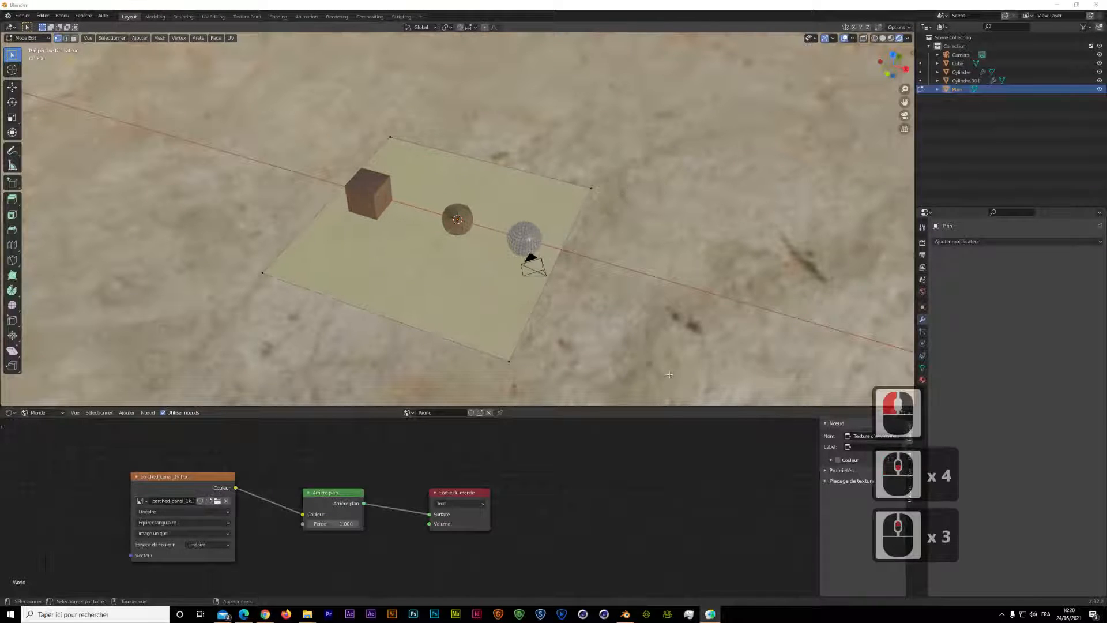
pyautogui.moveTo(676, 407); pyautogui.dragTo(674, 460)
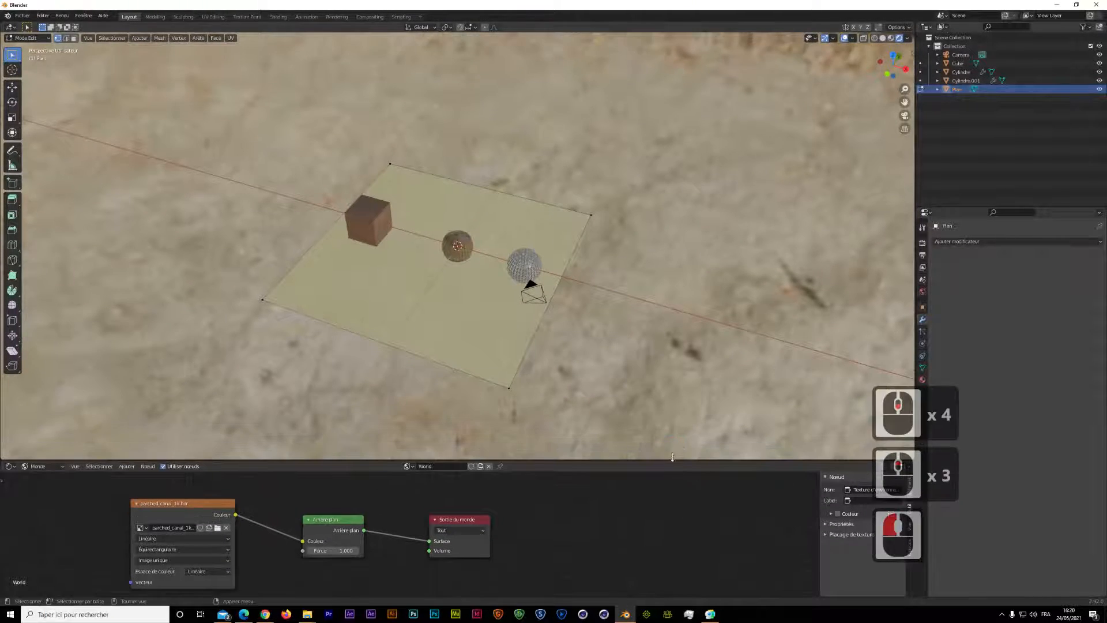
pyautogui.moveTo(897, 65); pyautogui.dragTo(713, 18)
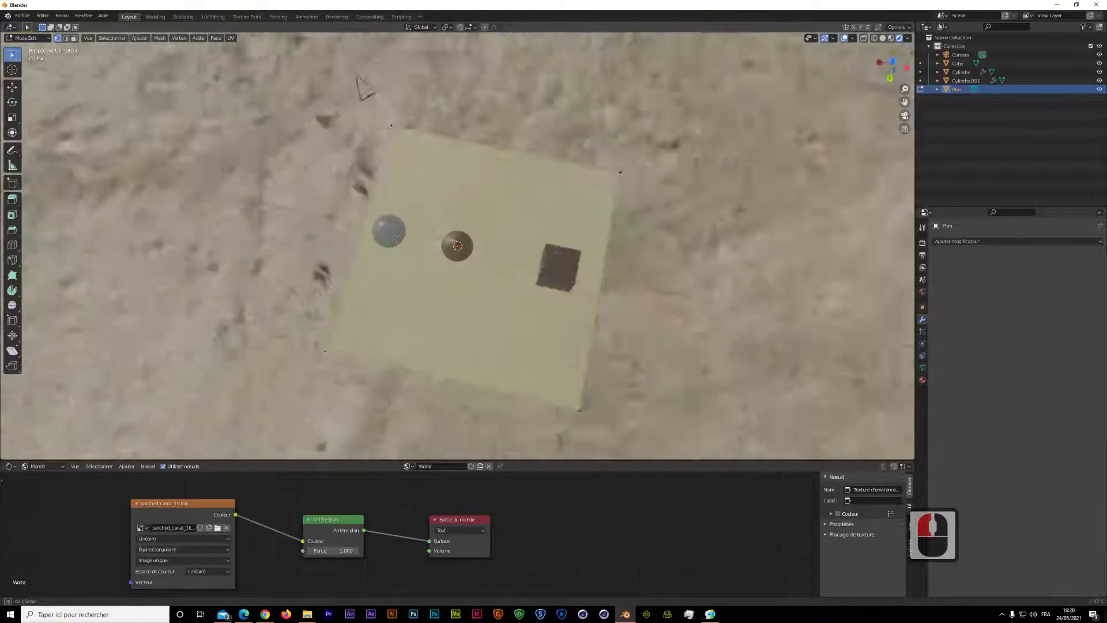
pyautogui.moveTo(893, 66); pyautogui.dragTo(954, 49)
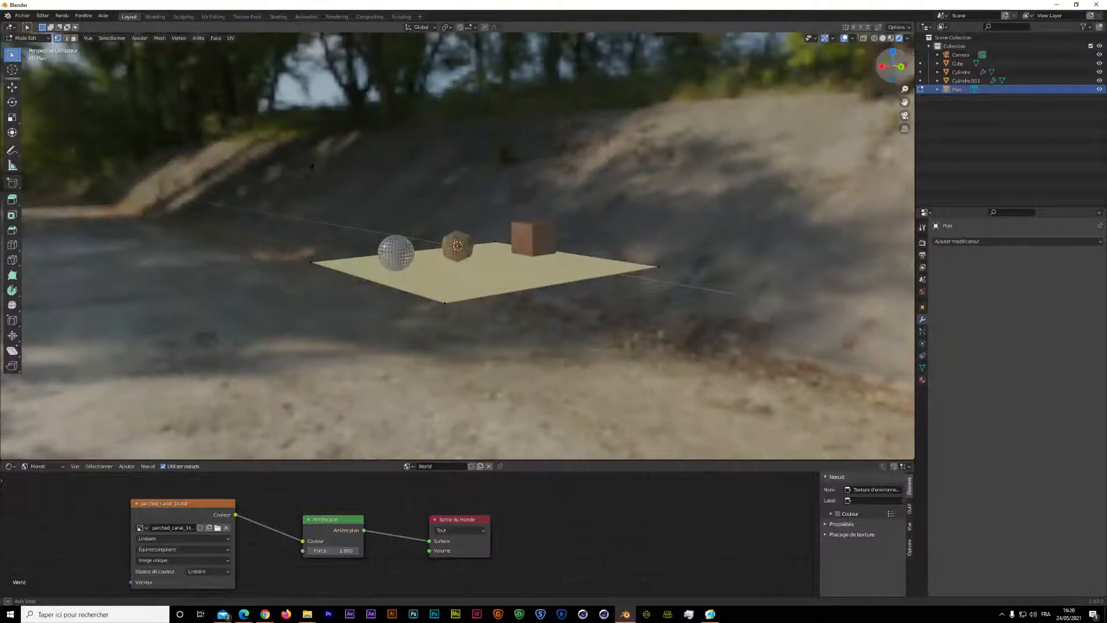
pyautogui.moveTo(892, 65); pyautogui.dragTo(993, 81)
pyautogui.moveTo(446, 268); pyautogui.dragTo(486, 257, button='middle')
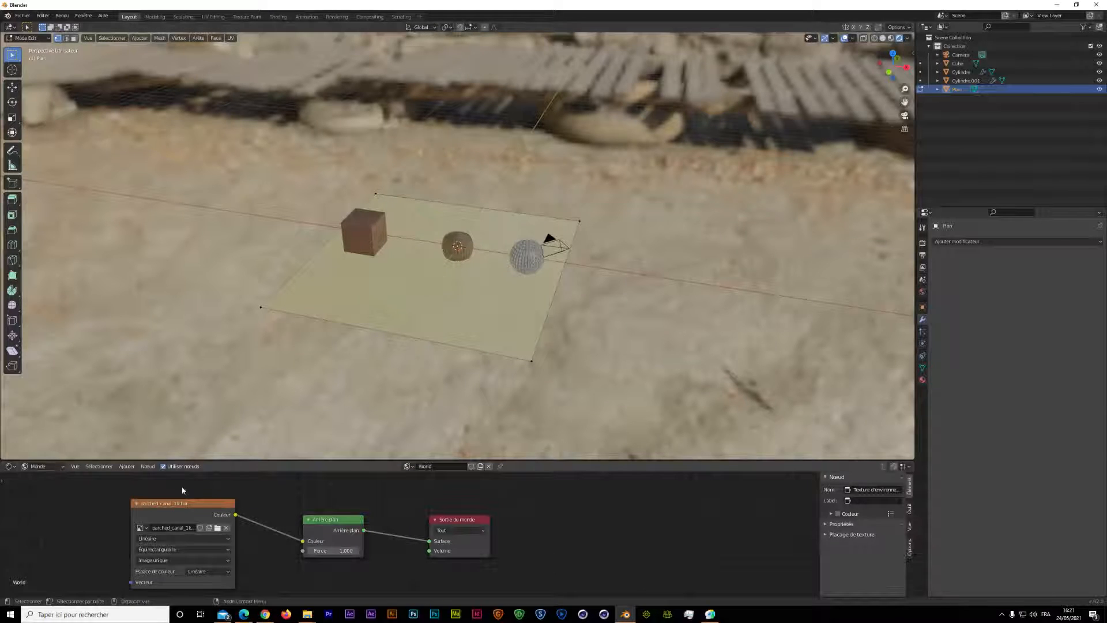
# Step: Replace the environment texture image with parched_canal_8k.hdr and inspect the background's sharpness around the objects
pyautogui.click(189, 508)
pyautogui.scroll(-3, 323, 485)
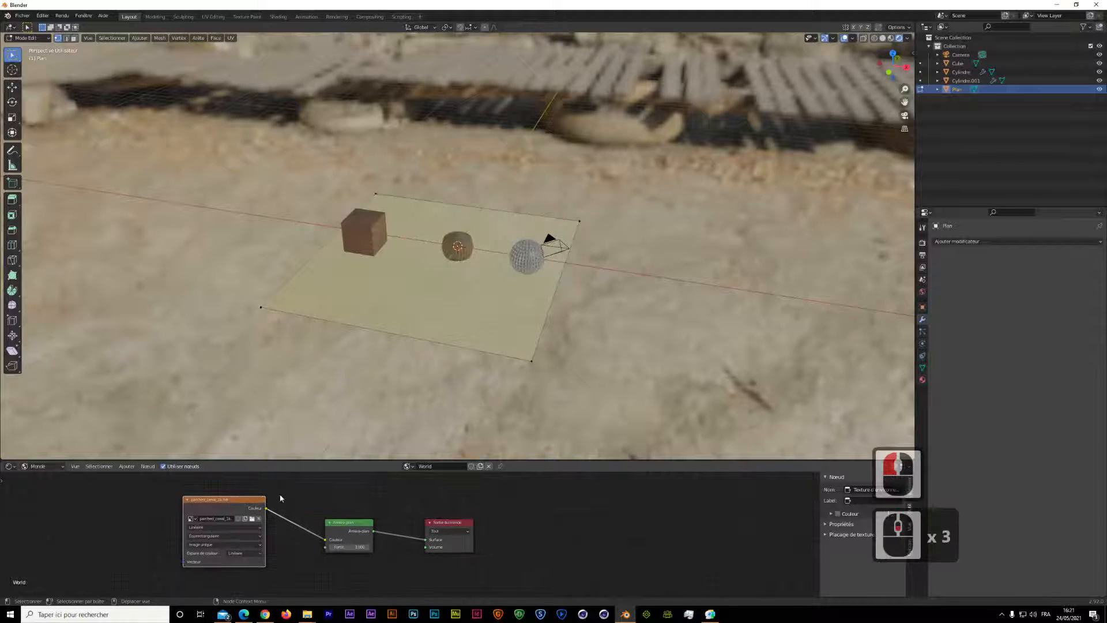
pyautogui.moveTo(323, 461); pyautogui.dragTo(323, 406)
pyautogui.click(252, 491)
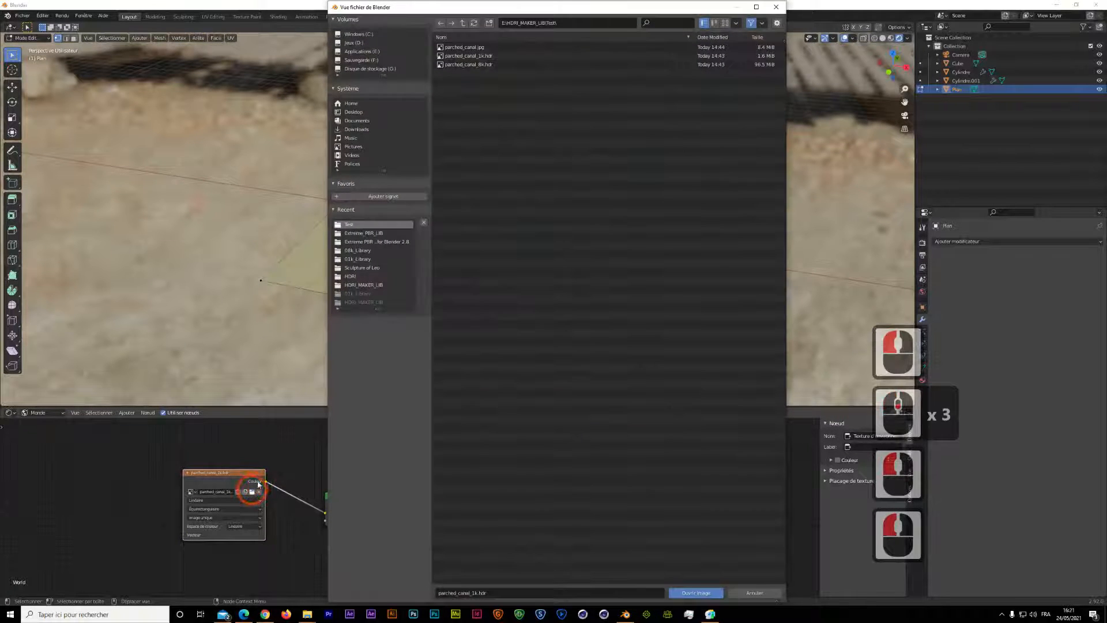
pyautogui.doubleClick(465, 64)
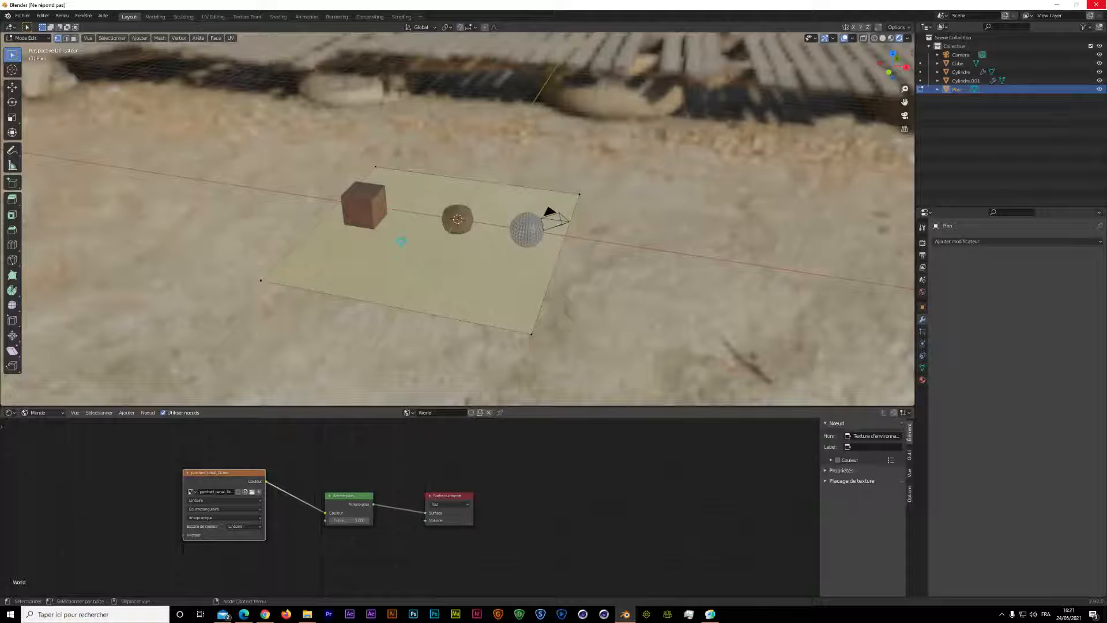
pyautogui.scroll(3, 462, 237)
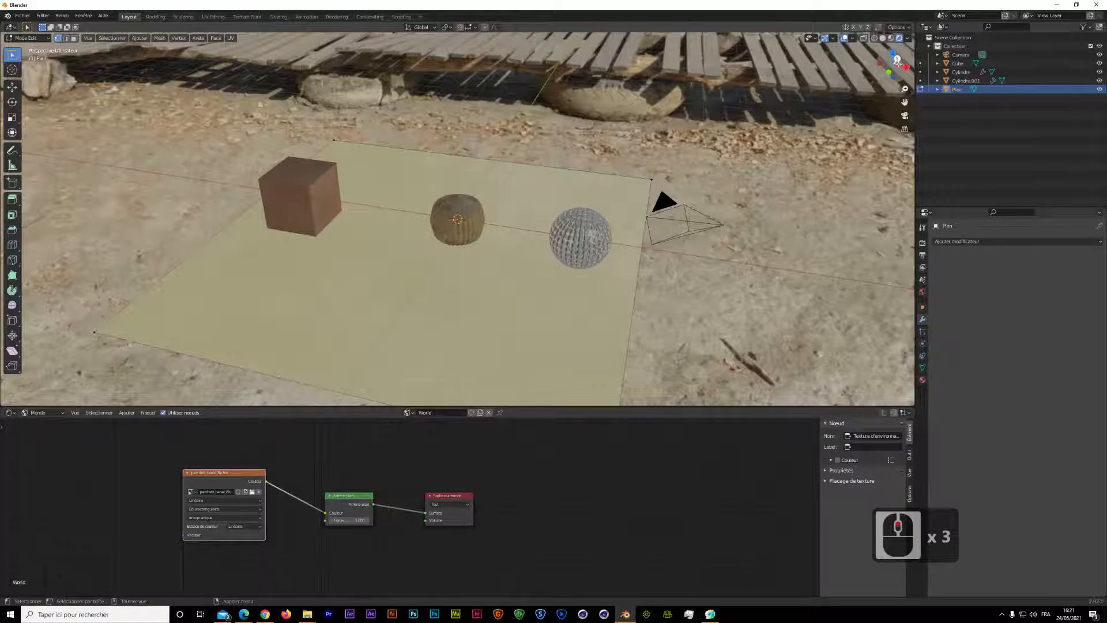
pyautogui.moveTo(895, 71); pyautogui.dragTo(676, 64)
pyautogui.moveTo(891, 70); pyautogui.dragTo(818, 57)
pyautogui.moveTo(603, 208); pyautogui.dragTo(531, 179)
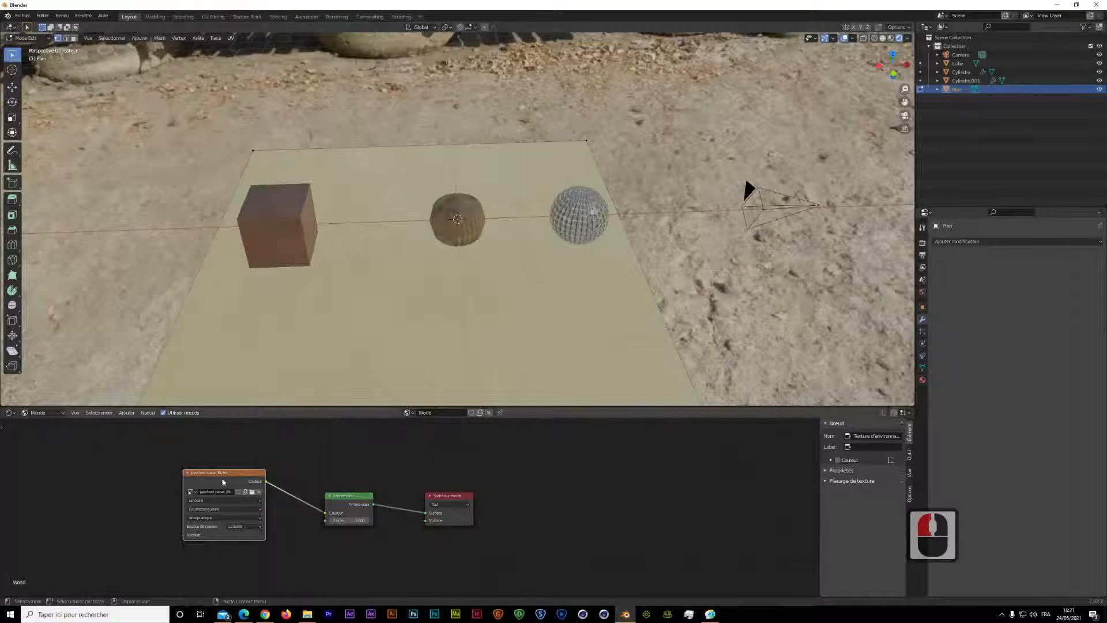
# Step: Switch the environment texture image back to parched_canal_1k.hdr for comparison
pyautogui.click(252, 492)
pyautogui.click(476, 56)
pyautogui.doubleClick(476, 56)
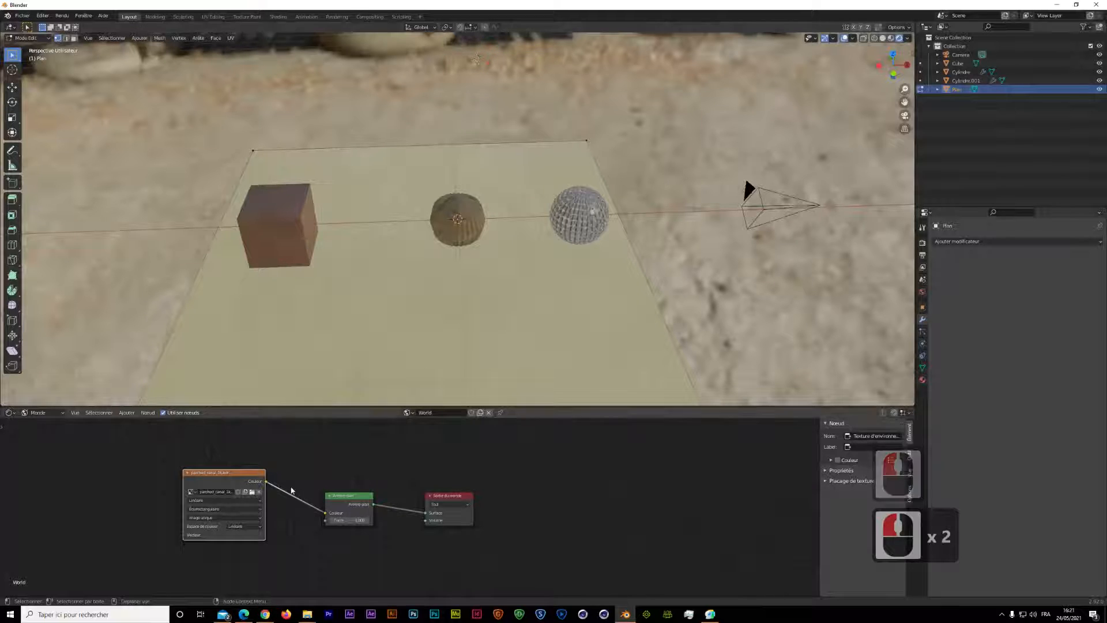
# Step: Load parched_canal_8k.hdr into the environment texture again and examine the objects' lighting and background near and far
pyautogui.click(252, 491)
pyautogui.doubleClick(469, 64)
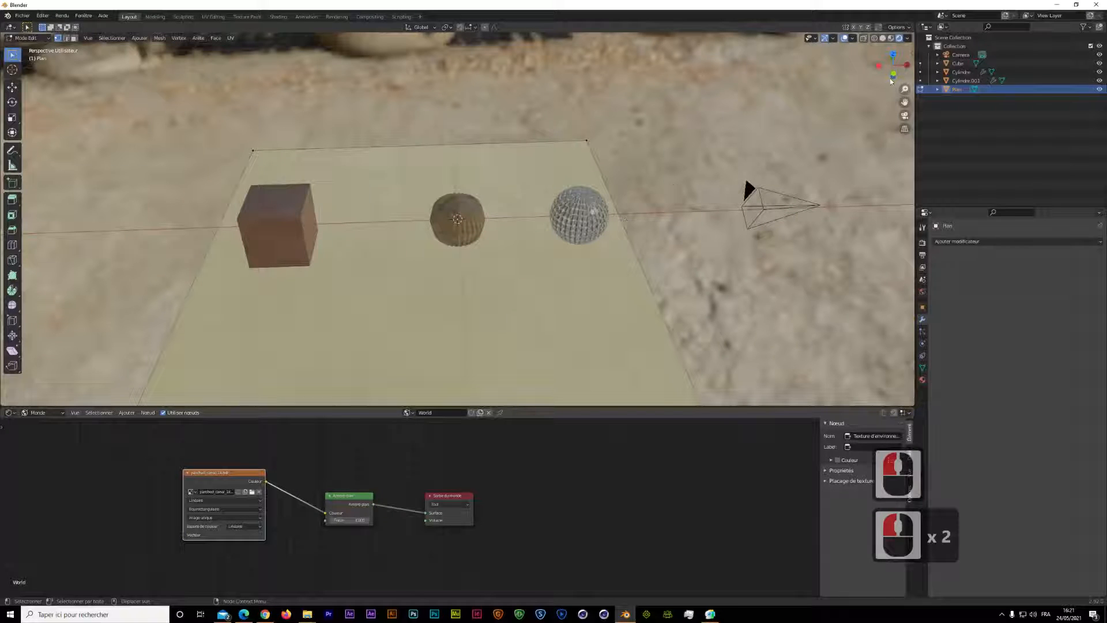
pyautogui.scroll(3, 599, 219)
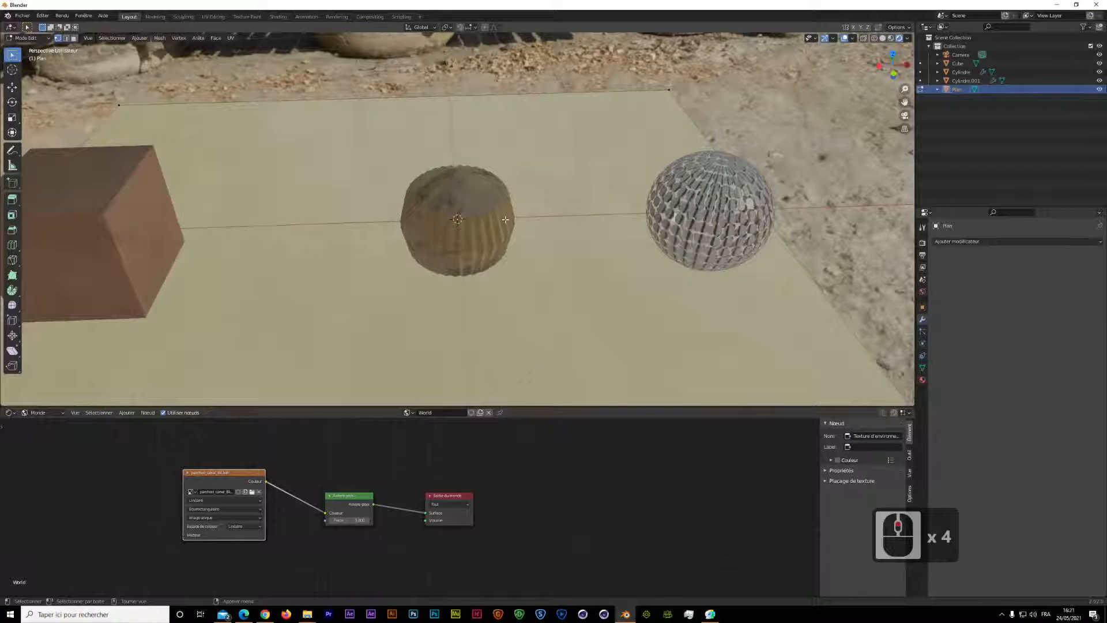
pyautogui.moveTo(907, 64); pyautogui.dragTo(778, 115)
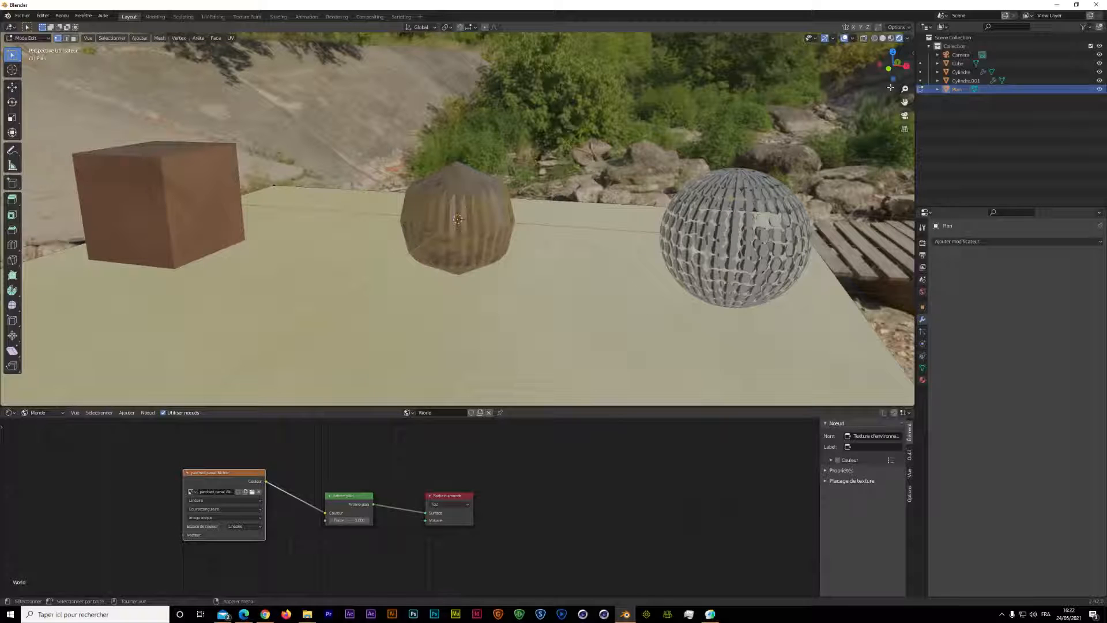
pyautogui.moveTo(894, 68); pyautogui.dragTo(891, 57)
pyautogui.scroll(-5, 642, 224)
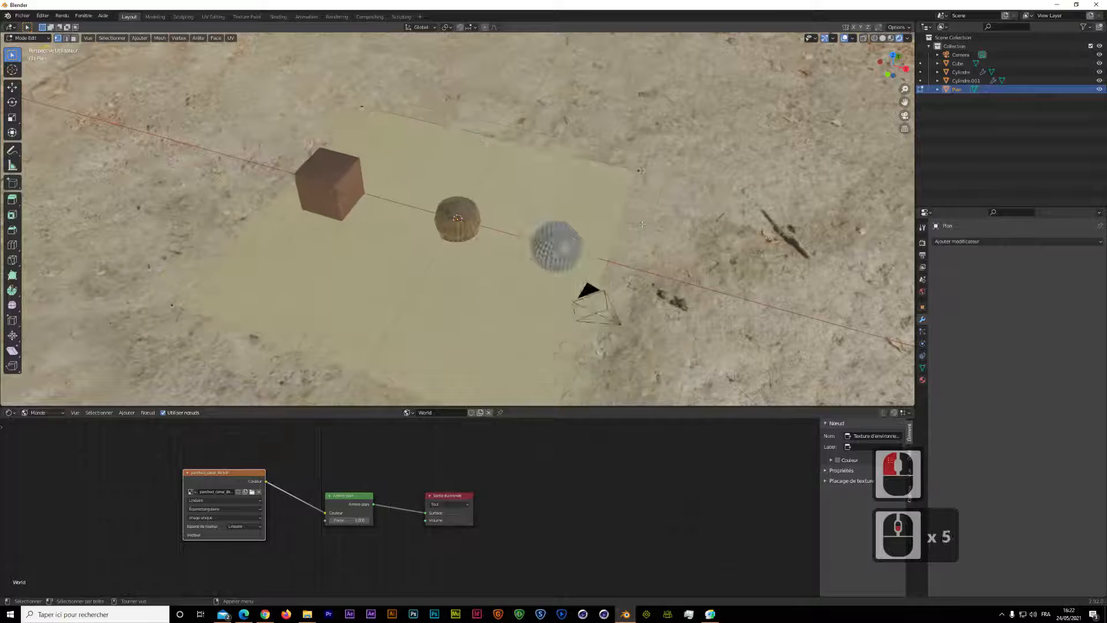
pyautogui.scroll(-2, 642, 224)
pyautogui.scroll(2, 642, 224)
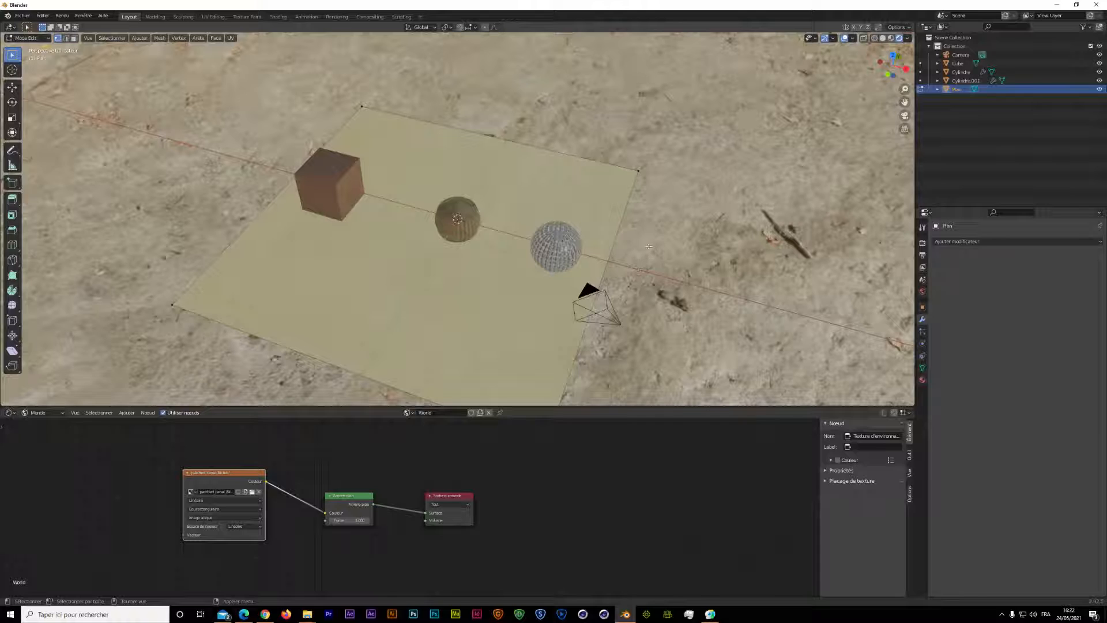
# Step: Replace the environment texture image with parched_canal.jpg and examine the objects' lighting and background near and far
pyautogui.moveTo(196, 474); pyautogui.dragTo(174, 452)
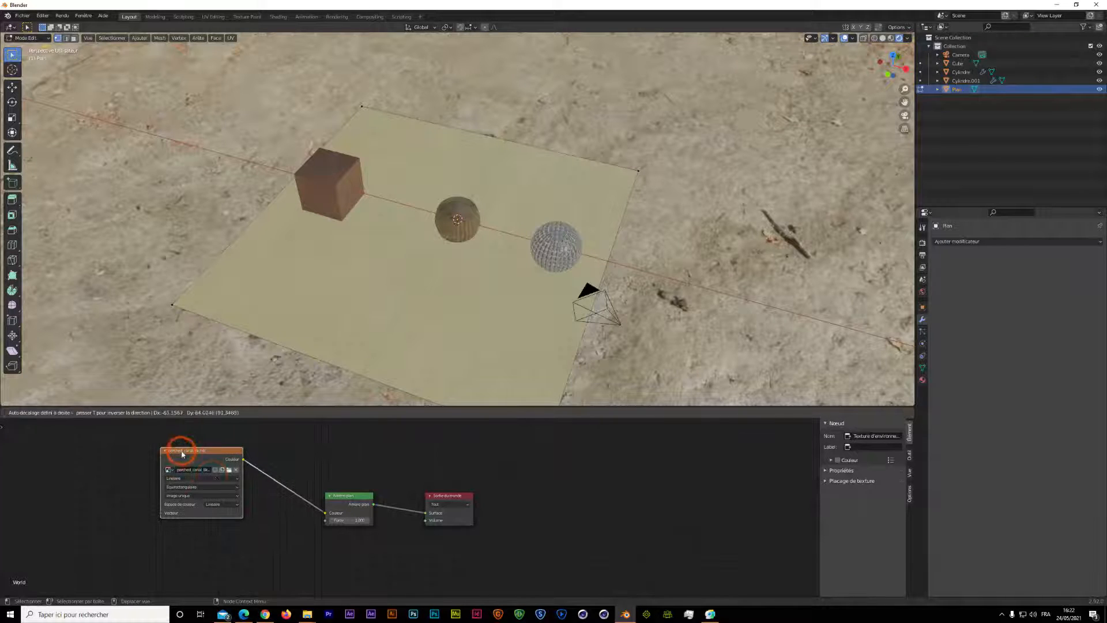
pyautogui.click(228, 470)
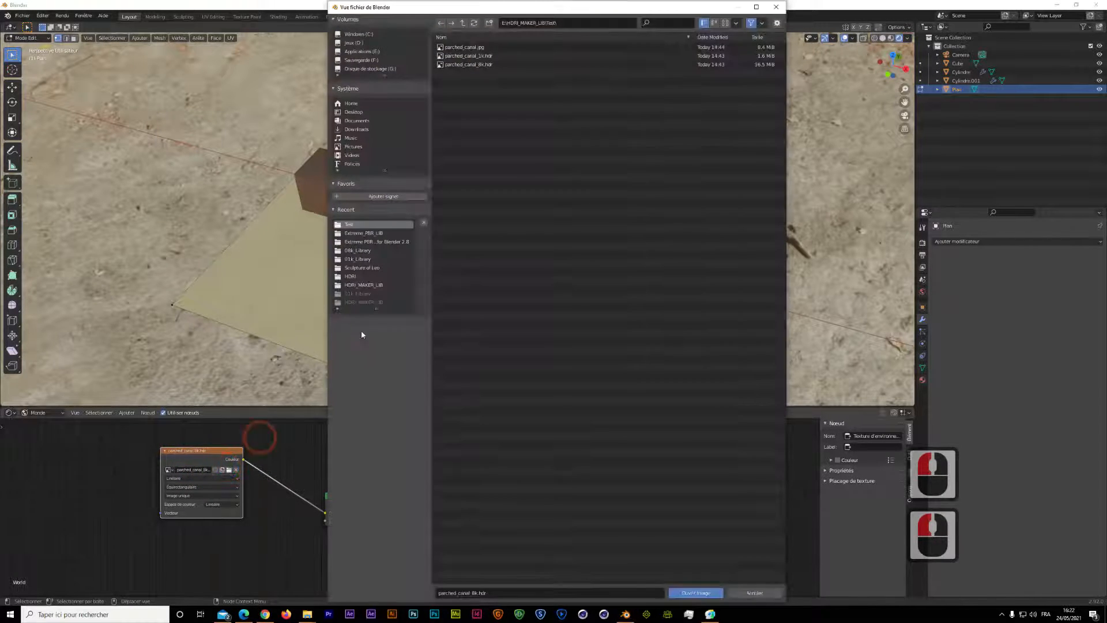
pyautogui.click(477, 47)
pyautogui.doubleClick(477, 46)
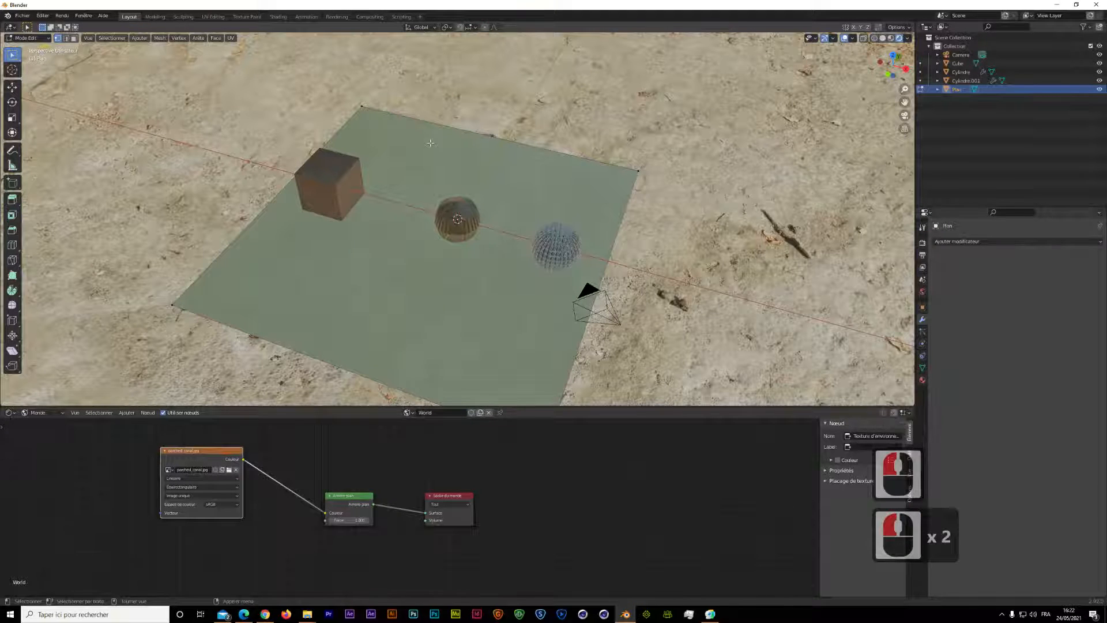
pyautogui.scroll(4, 476, 234)
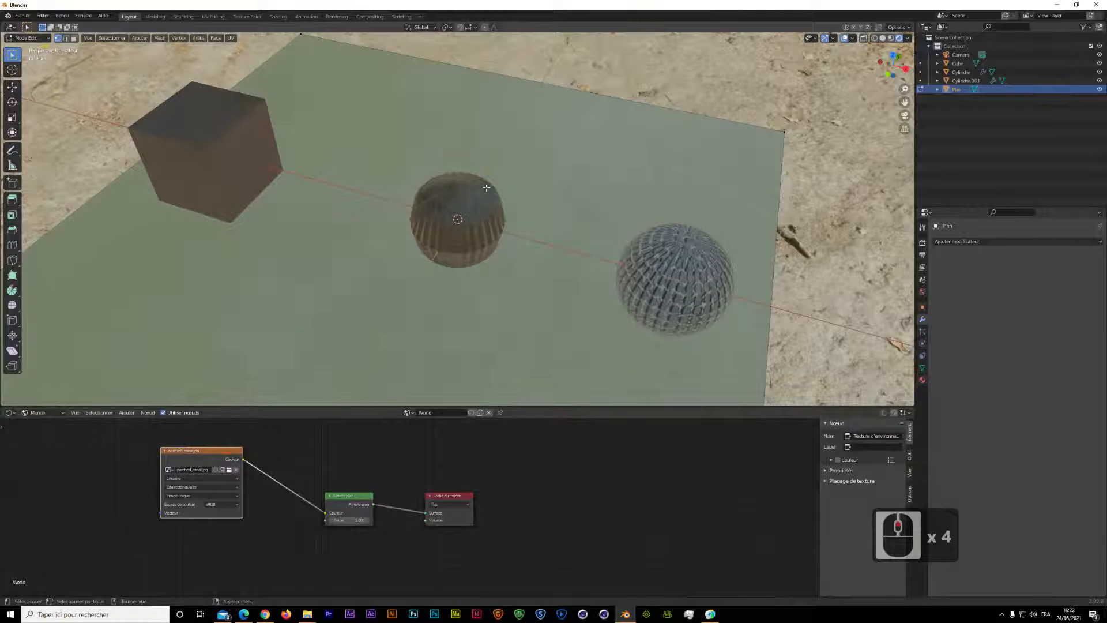
pyautogui.scroll(-5, 475, 187)
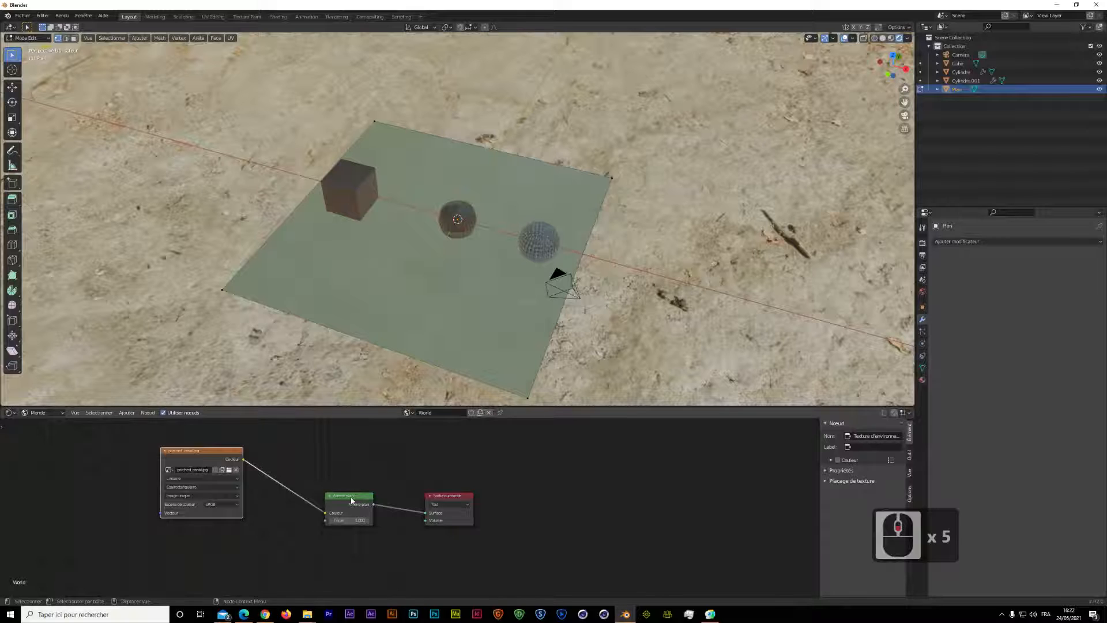
# Step: Load parched_canal_1k.hdr back into the environment texture and reposition the texture and background nodes to free space below them
pyautogui.moveTo(352, 501); pyautogui.dragTo(358, 472)
pyautogui.click(229, 470)
pyautogui.click(229, 470)
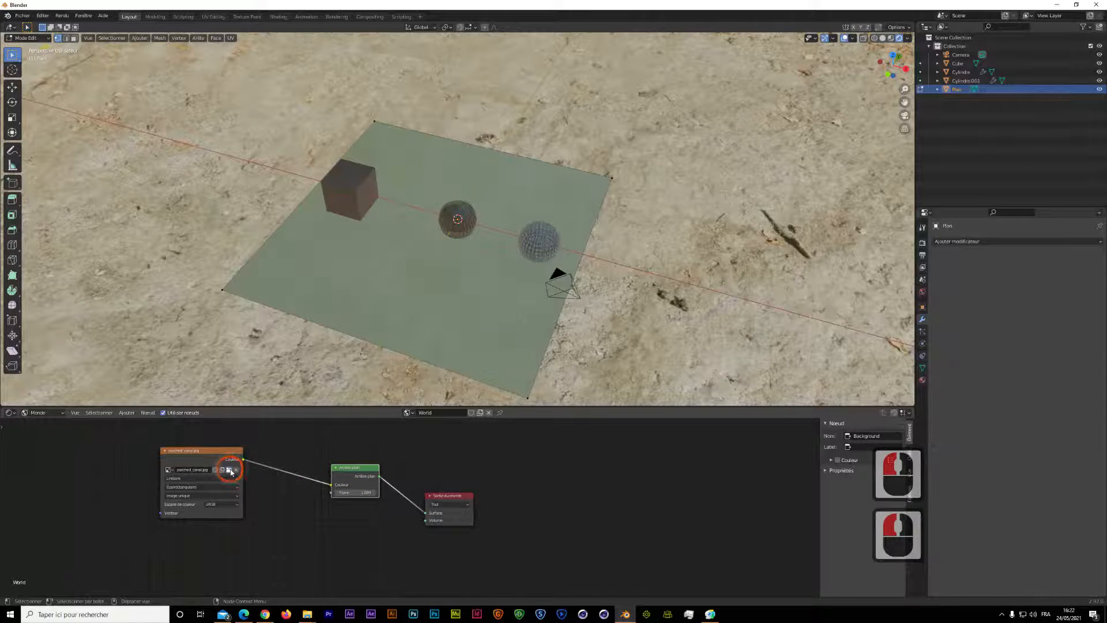
pyautogui.doubleClick(461, 53)
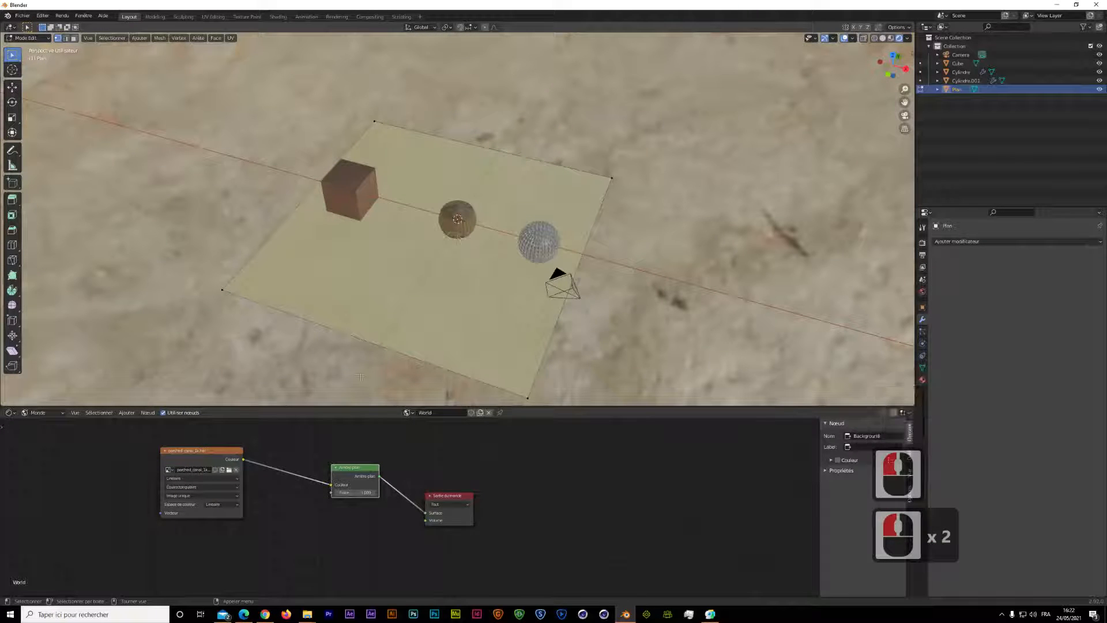
pyautogui.moveTo(219, 451); pyautogui.dragTo(223, 430)
pyautogui.moveTo(360, 472); pyautogui.dragTo(358, 464)
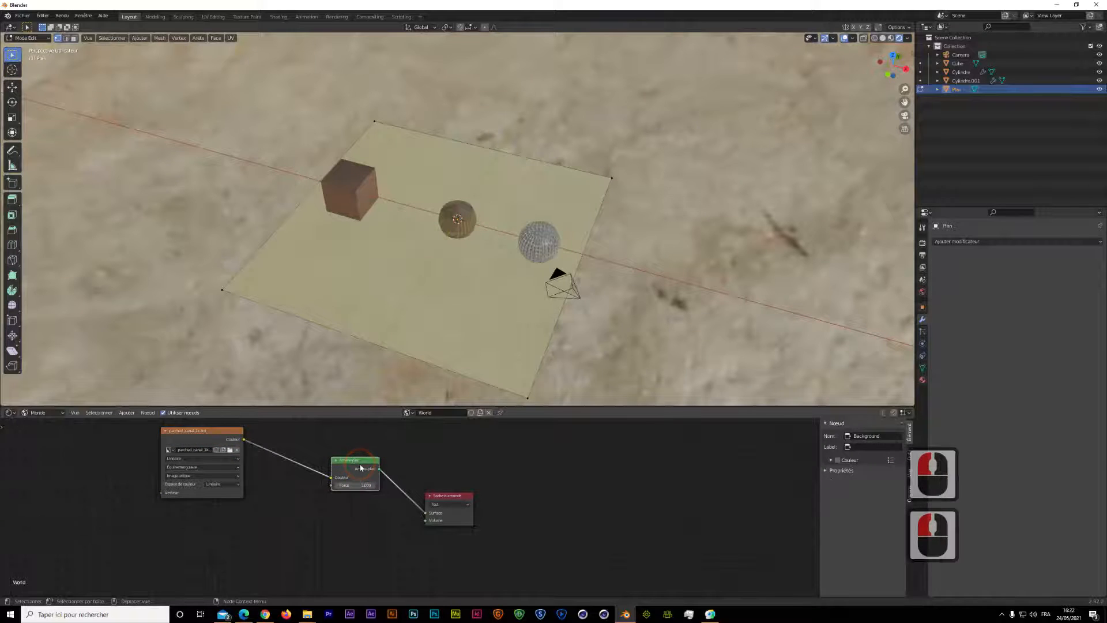
# Step: Duplicate the environment texture and background nodes together and place the copies below the originals
pyautogui.click(208, 440)
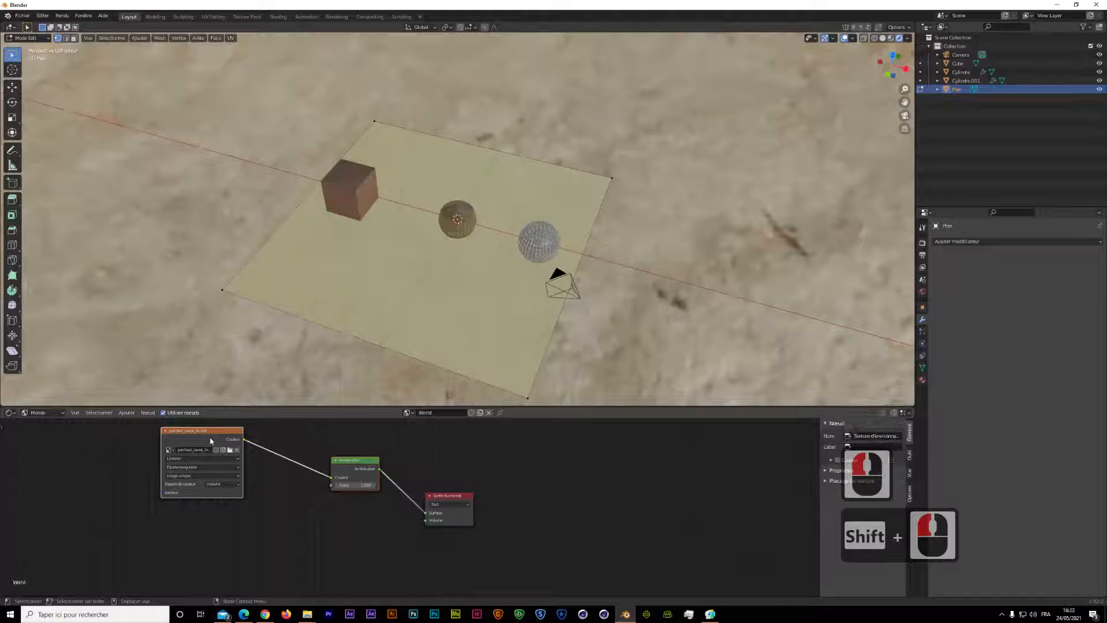
pyautogui.hotkey('ctrl', 'c')
pyautogui.hotkey('ctrl', 'v')
pyautogui.moveTo(210, 441); pyautogui.dragTo(212, 530)
pyautogui.click(248, 511)
# Step: Make the duplicated texture's image independent of the original and replace it with parched_canal.jpg
pyautogui.click(215, 523)
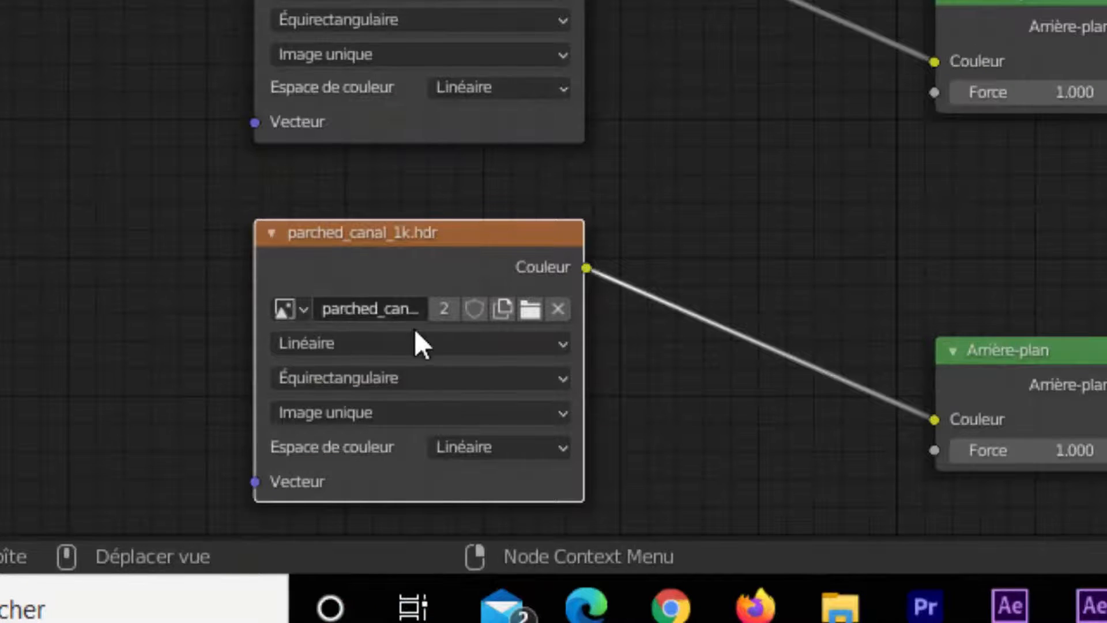
pyautogui.click(442, 308)
pyautogui.click(530, 309)
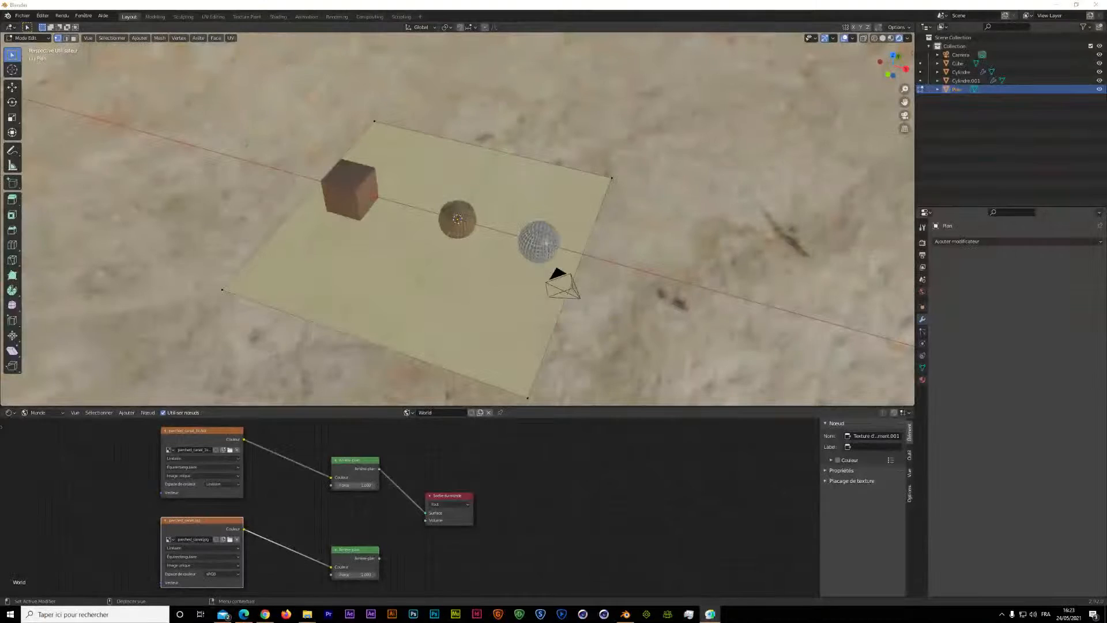
# Step: Add a Mix Shader node (Shader de mélange) beside the upper background node
pyautogui.click(517, 435)
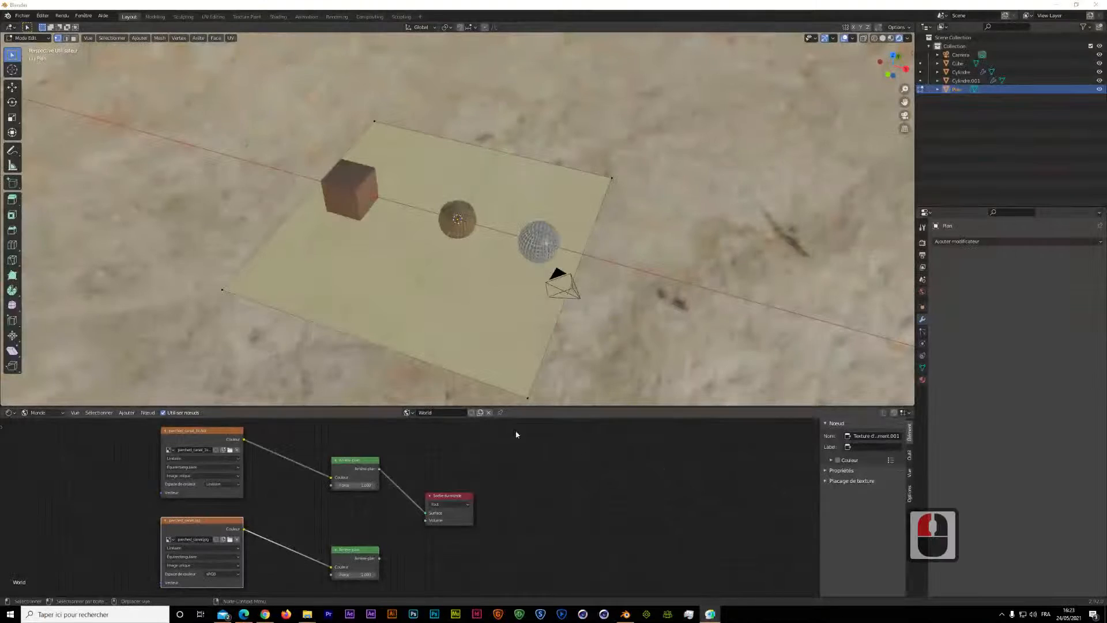
pyautogui.click(531, 464)
pyautogui.hotkey('shift', 'a')
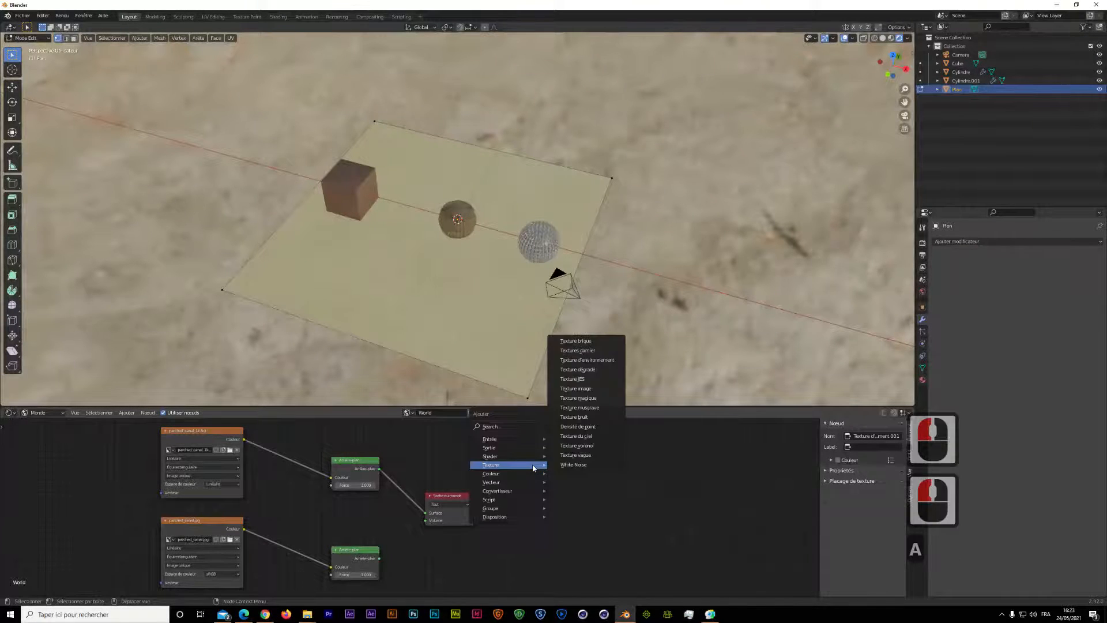
pyautogui.moveTo(532, 458)
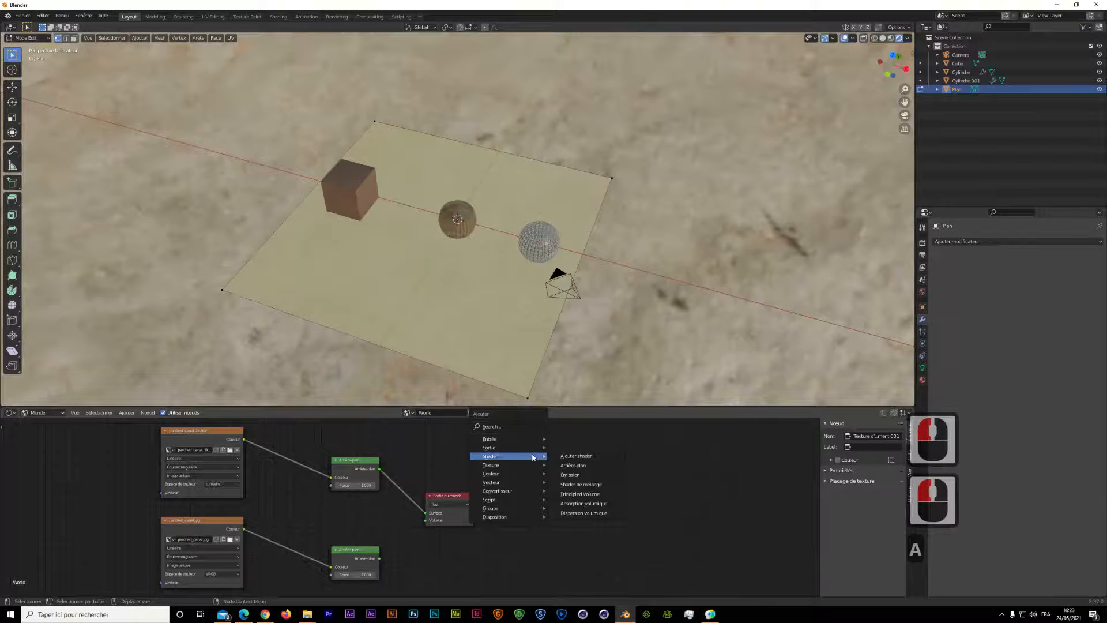
pyautogui.click(579, 484)
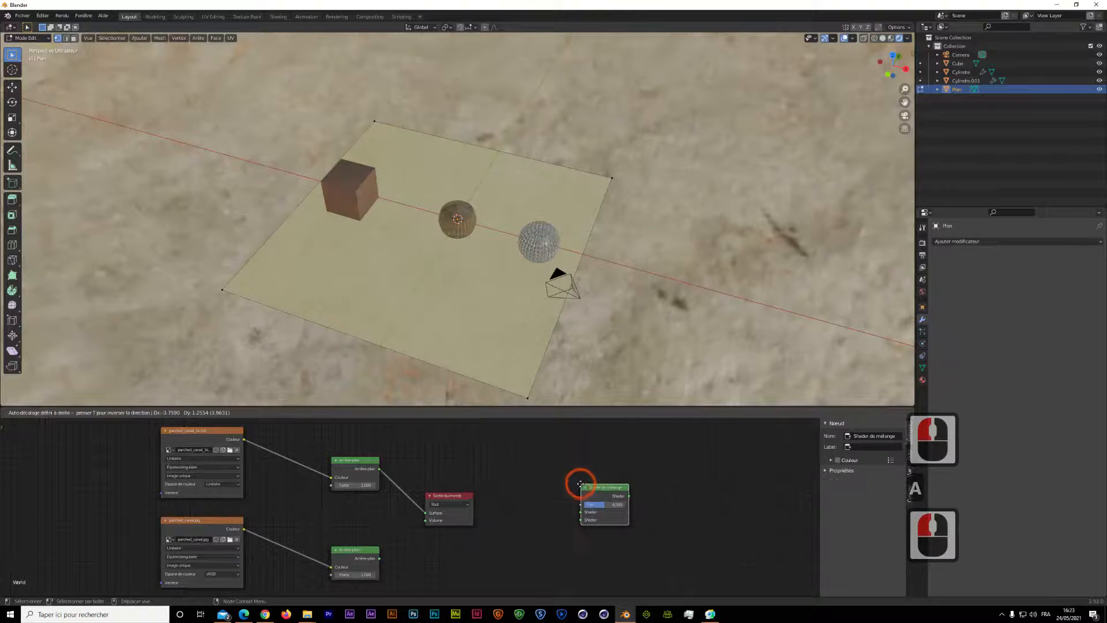
pyautogui.click(411, 440)
# Step: Move the World Output aside, feed both background nodes into the Mix Shader, and connect its output to Surface
pyautogui.click(460, 496)
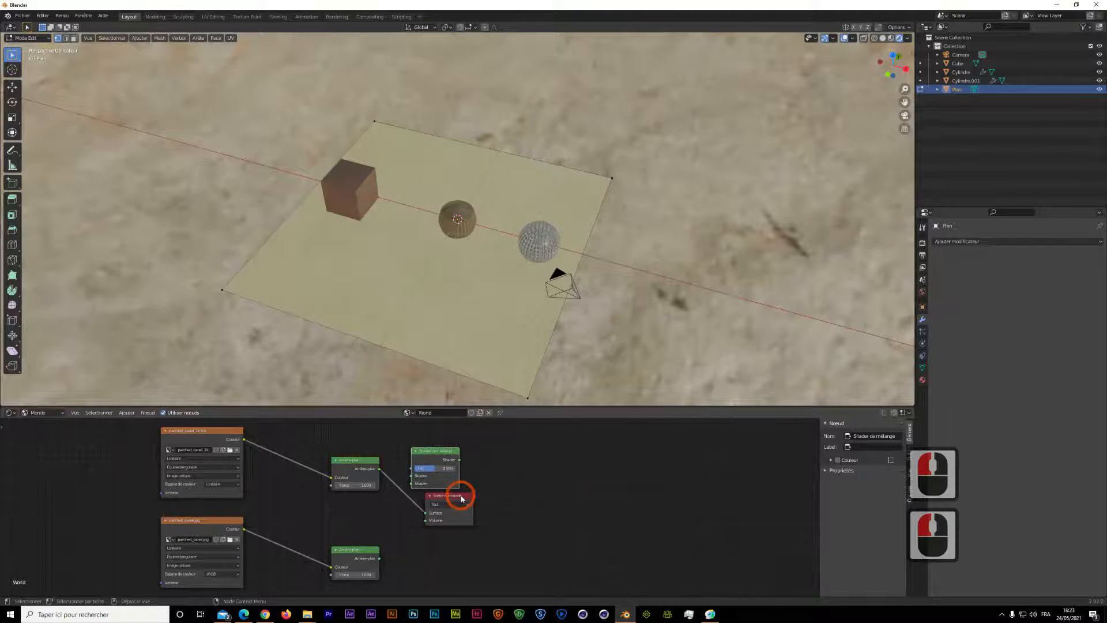
pyautogui.moveTo(462, 498); pyautogui.dragTo(398, 504)
pyautogui.moveTo(379, 559); pyautogui.dragTo(412, 486)
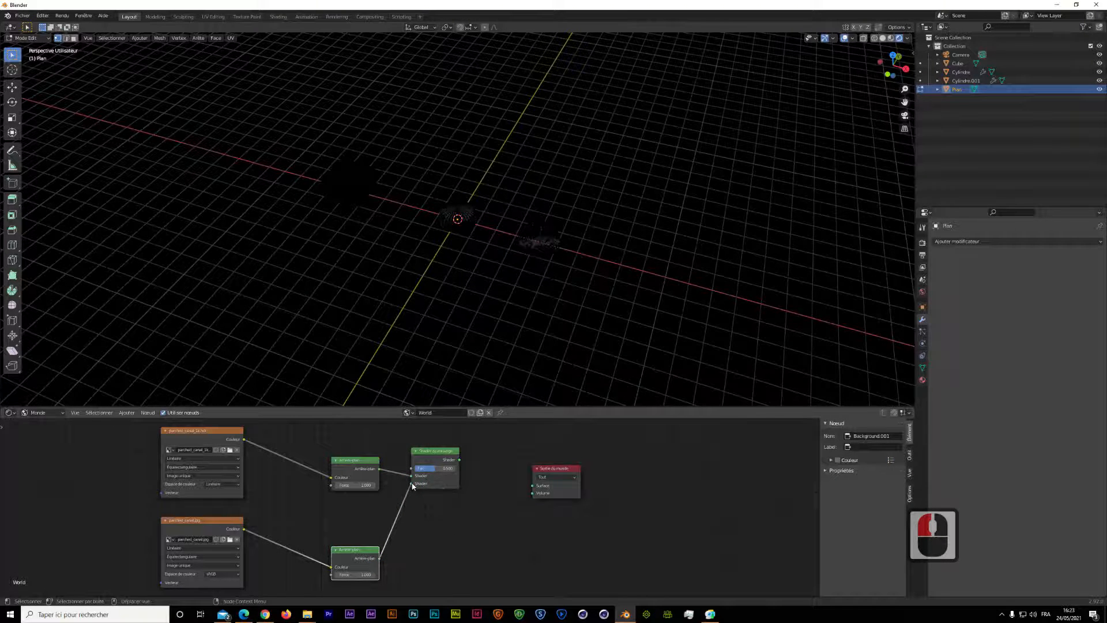
pyautogui.moveTo(458, 460); pyautogui.dragTo(529, 488)
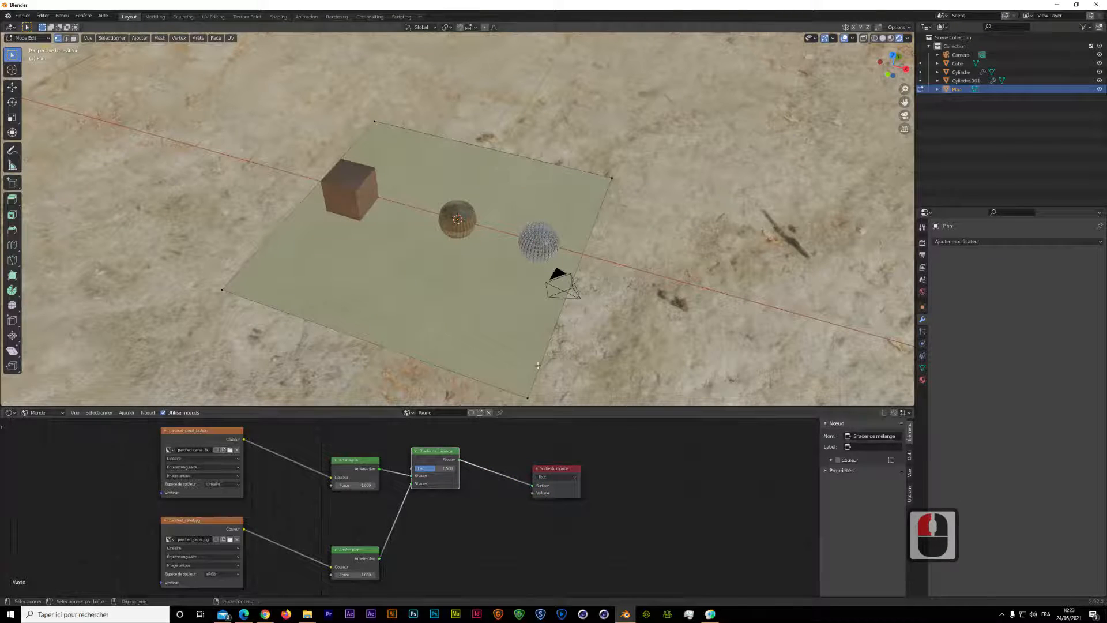
# Step: Examine the objects against the blended HDR and JPG background from above and from near ground level
pyautogui.scroll(-2, 538, 366)
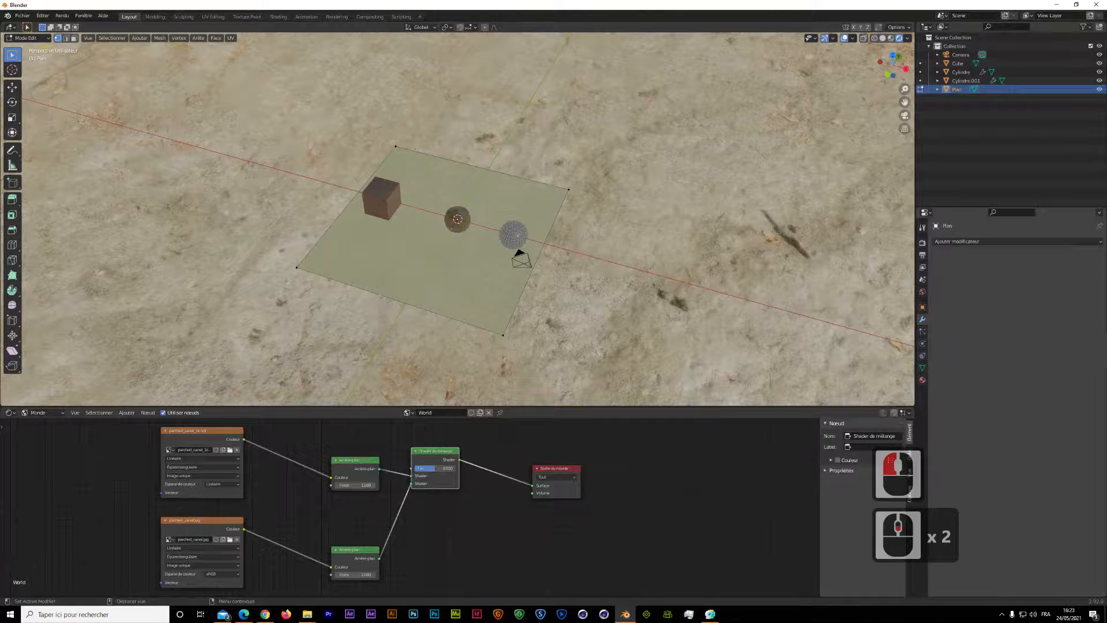
pyautogui.moveTo(906, 68); pyautogui.dragTo(771, 85)
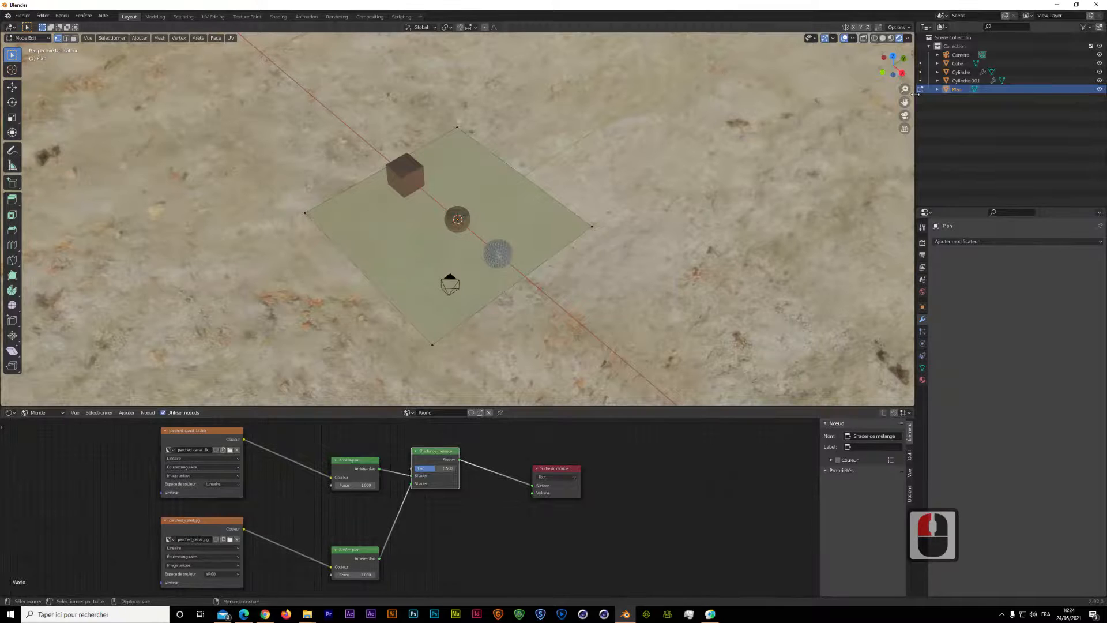
pyautogui.moveTo(902, 73); pyautogui.dragTo(23, 33)
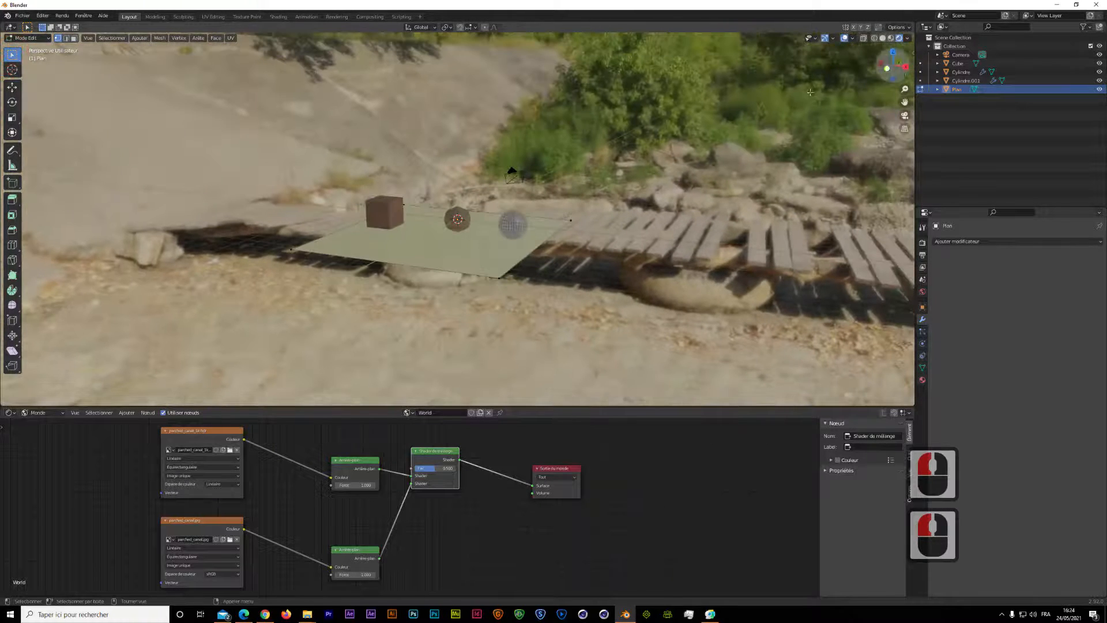
pyautogui.moveTo(424, 459); pyautogui.dragTo(465, 489)
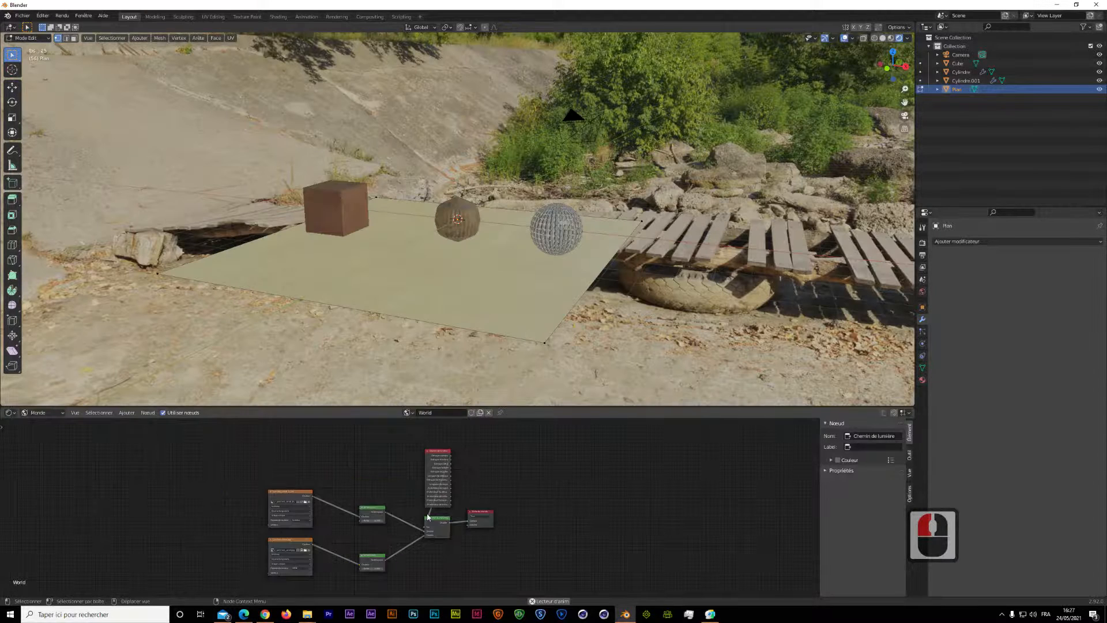
# Step: Delete the Light Path node that drives the Mix Shader
pyautogui.click(441, 456)
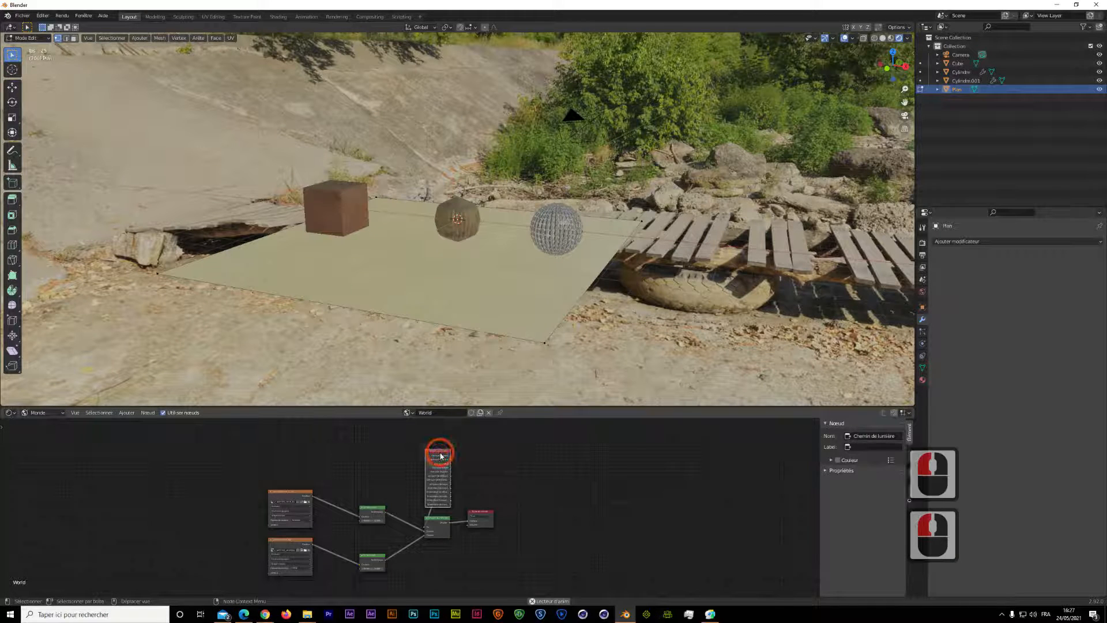
pyautogui.press('Delete')
pyautogui.click(489, 453)
pyautogui.click(607, 455)
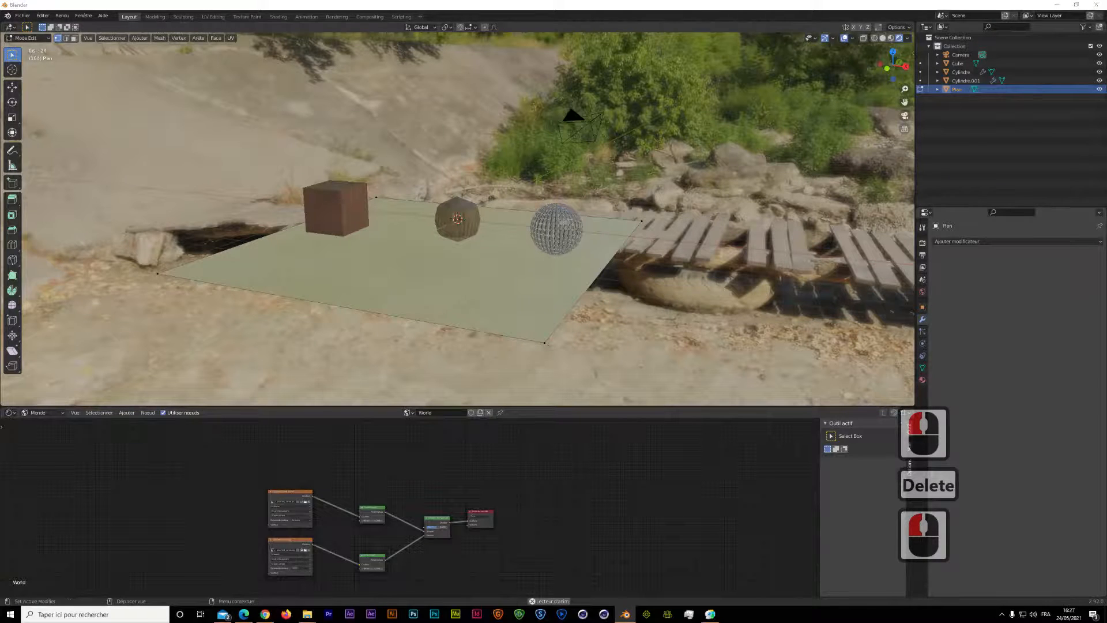
pyautogui.click(480, 470)
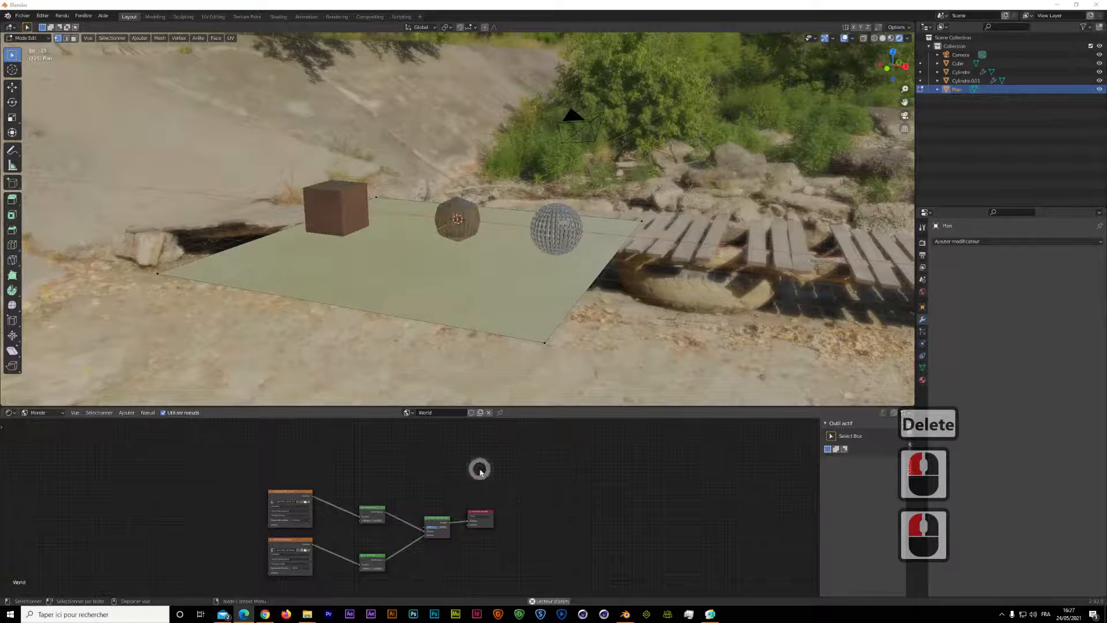
# Step: Add a Light Path input node (Chemin de lumière) above the Mix Shader
pyautogui.hotkey('shift', 'a')
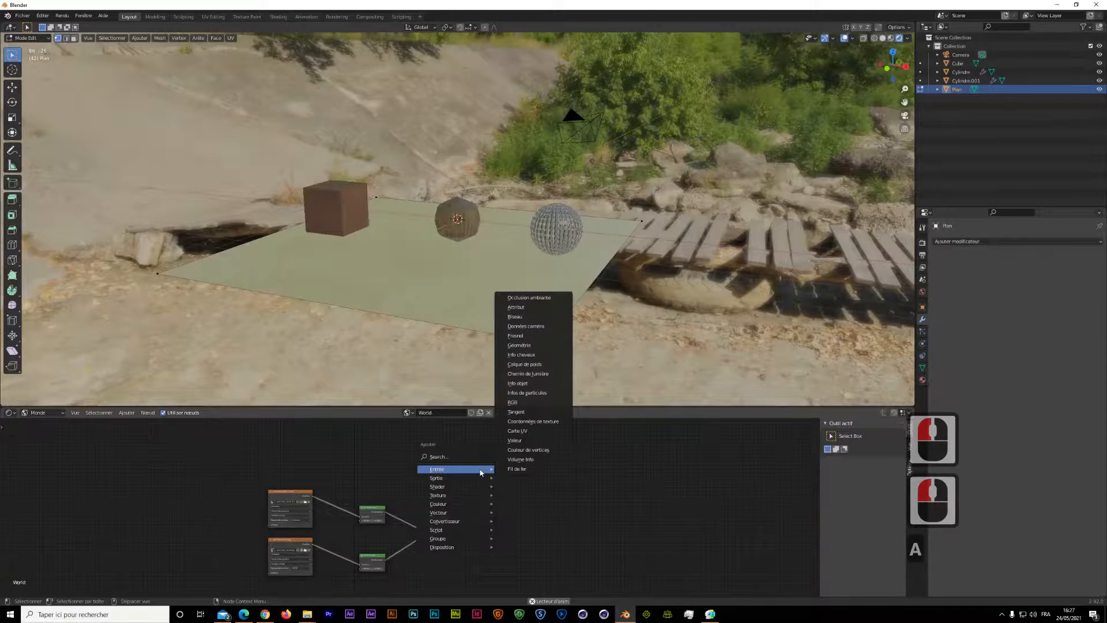
pyautogui.click(539, 373)
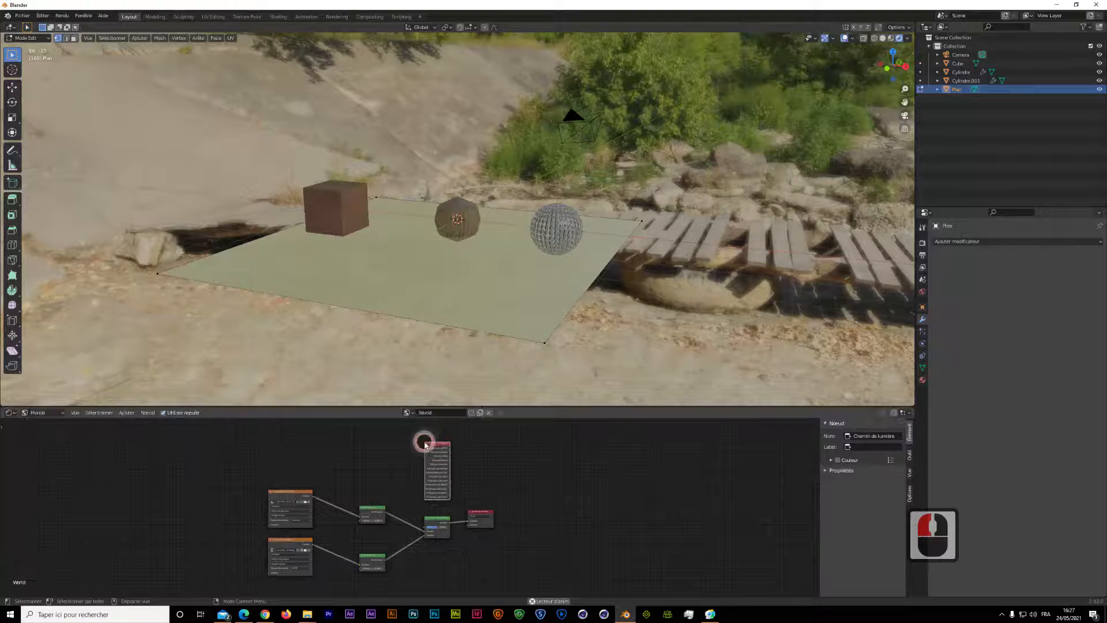
pyautogui.click(446, 449)
# Step: Connect the Light Path's camera ray output (Est rayon caméra) to the Mix Shader's factor input
pyautogui.scroll(9, 468, 486)
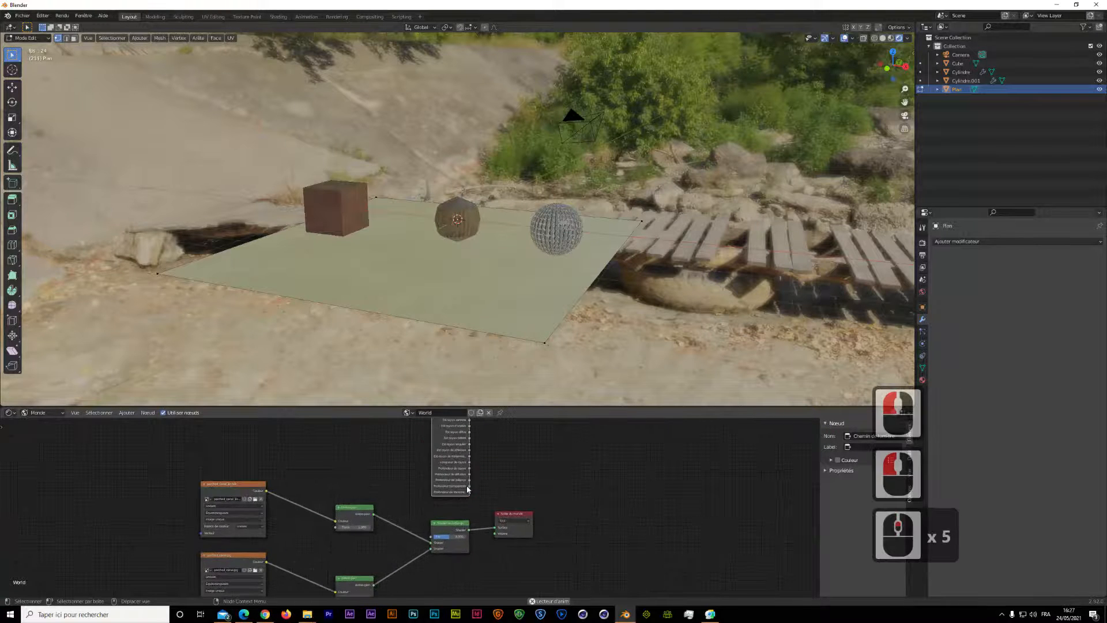
pyautogui.scroll(4, 468, 490)
pyautogui.moveTo(551, 455); pyautogui.dragTo(436, 552, button='middle')
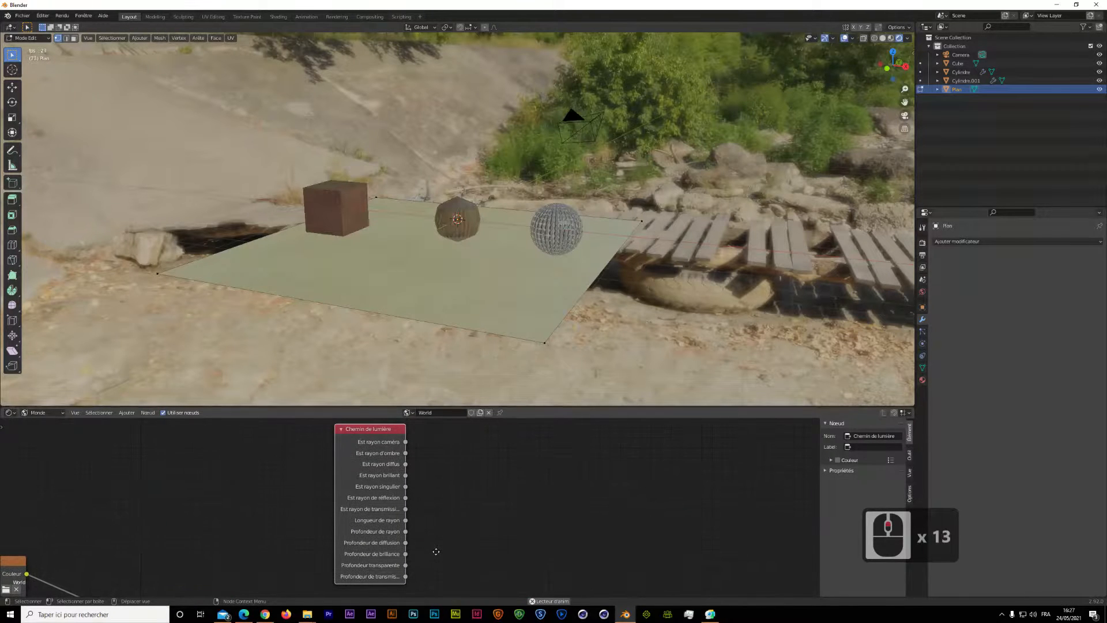
pyautogui.scroll(-6, 434, 548)
pyautogui.scroll(-3, 418, 491)
pyautogui.moveTo(411, 486)
pyautogui.mouseDown(button='middle')
pyautogui.moveTo(425, 435)
pyautogui.moveTo(415, 470)
pyautogui.mouseUp(button='middle')
pyautogui.moveTo(405, 452)
pyautogui.mouseDown()
pyautogui.moveTo(383, 487)
pyautogui.moveTo(364, 579)
pyautogui.mouseUp()
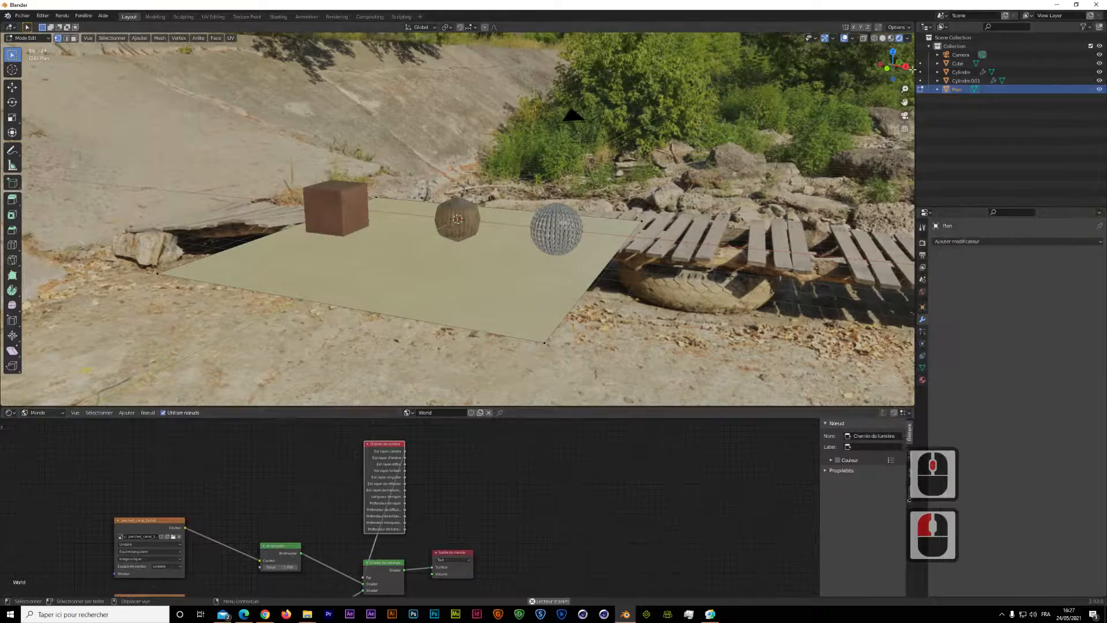
# Step: Inspect the scene from another side, select the cube, and briefly view the material settings before hiding them again
pyautogui.moveTo(898, 69); pyautogui.dragTo(386, 57)
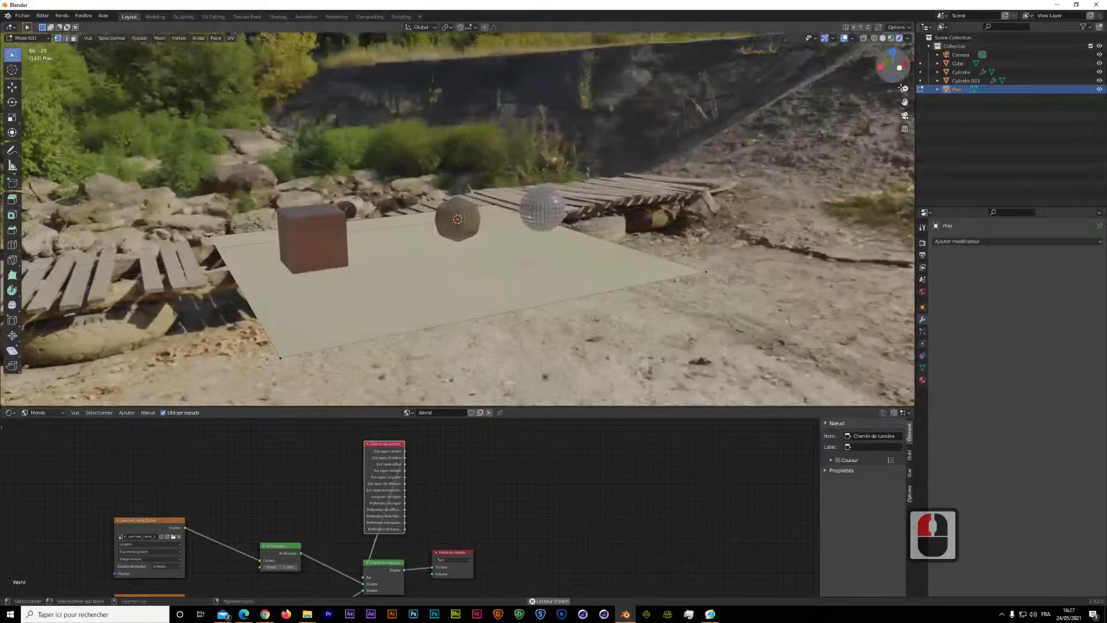
pyautogui.click(306, 237)
pyautogui.click(12, 55)
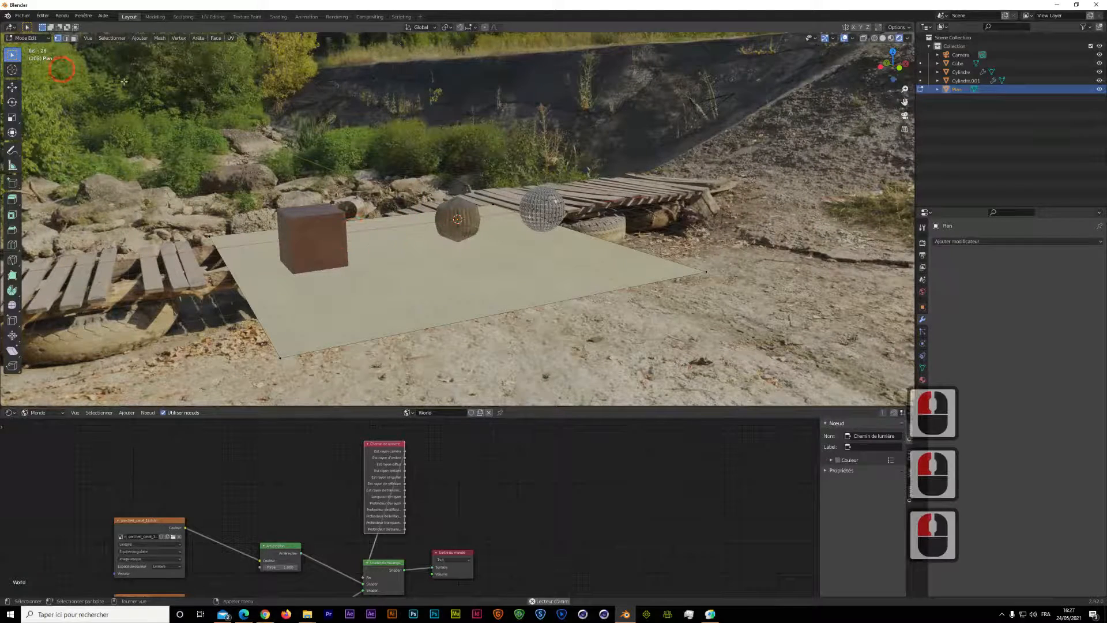
pyautogui.click(961, 64)
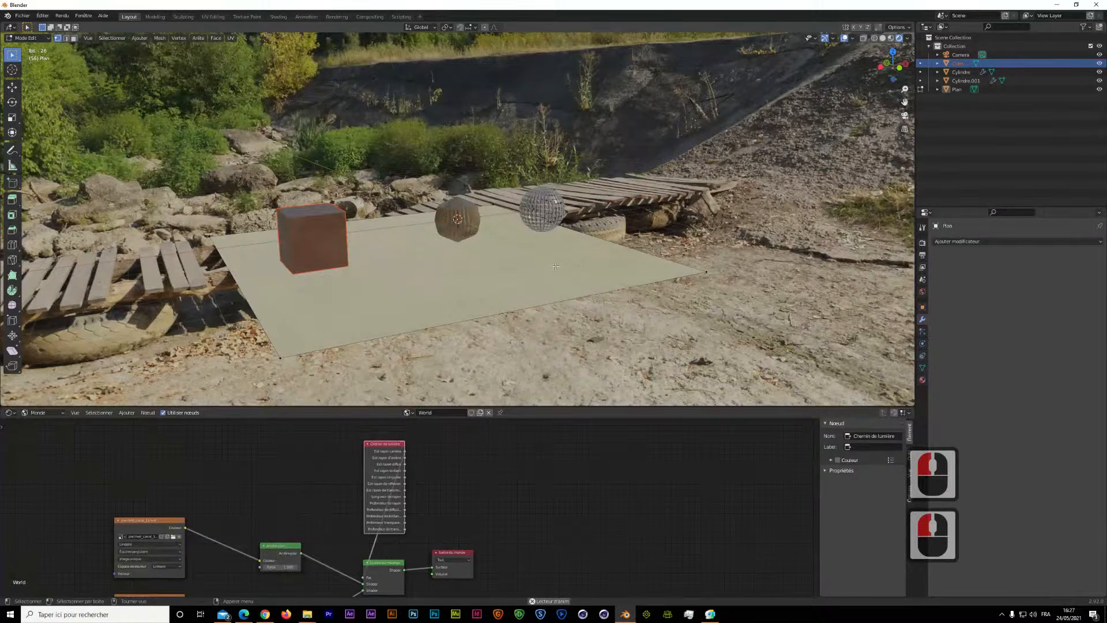
pyautogui.click(913, 53)
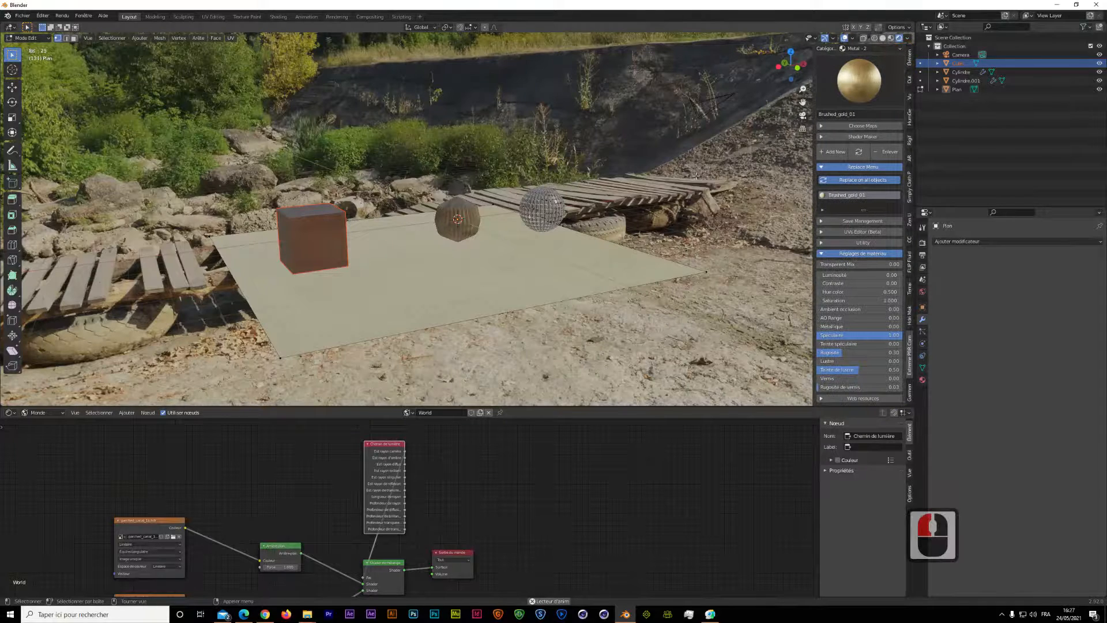
pyautogui.moveTo(812, 94); pyautogui.dragTo(910, 101)
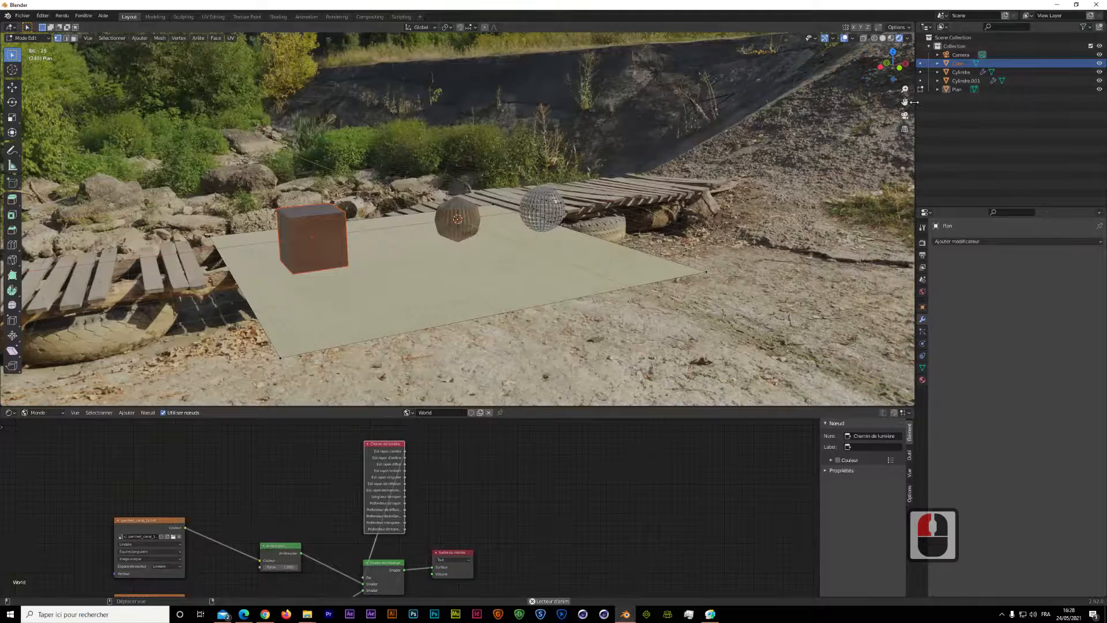